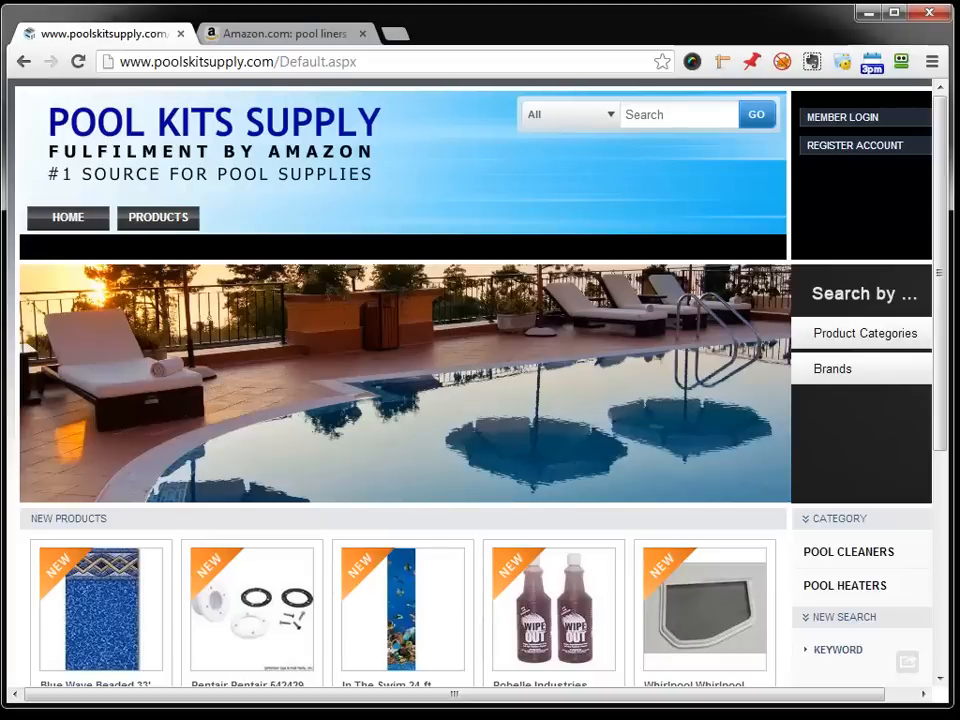
left_click(467, 718)
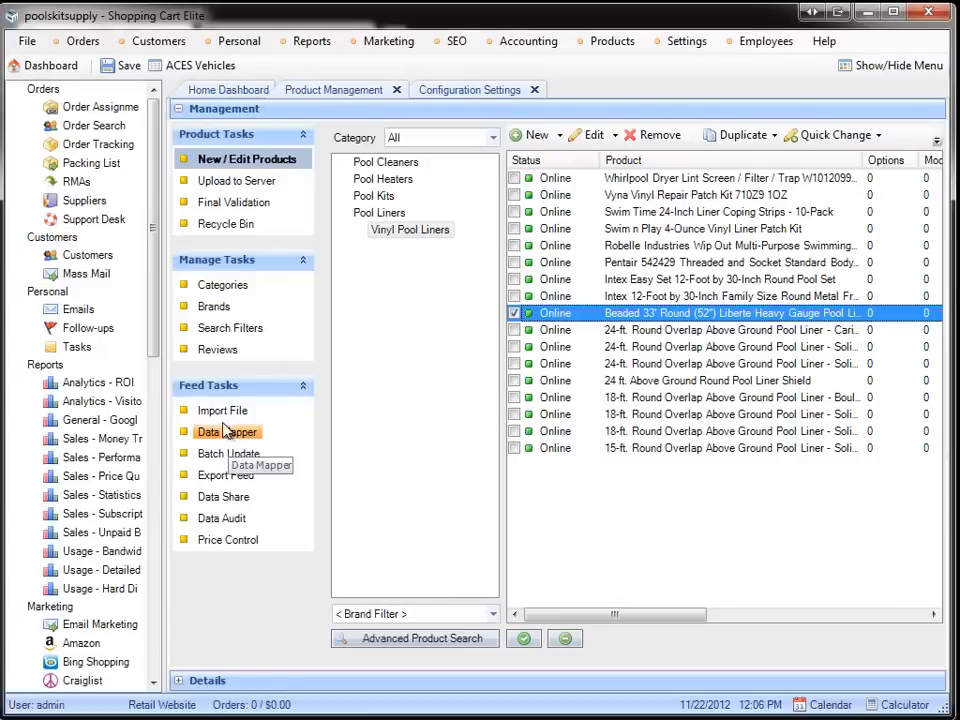
left_click(223, 412)
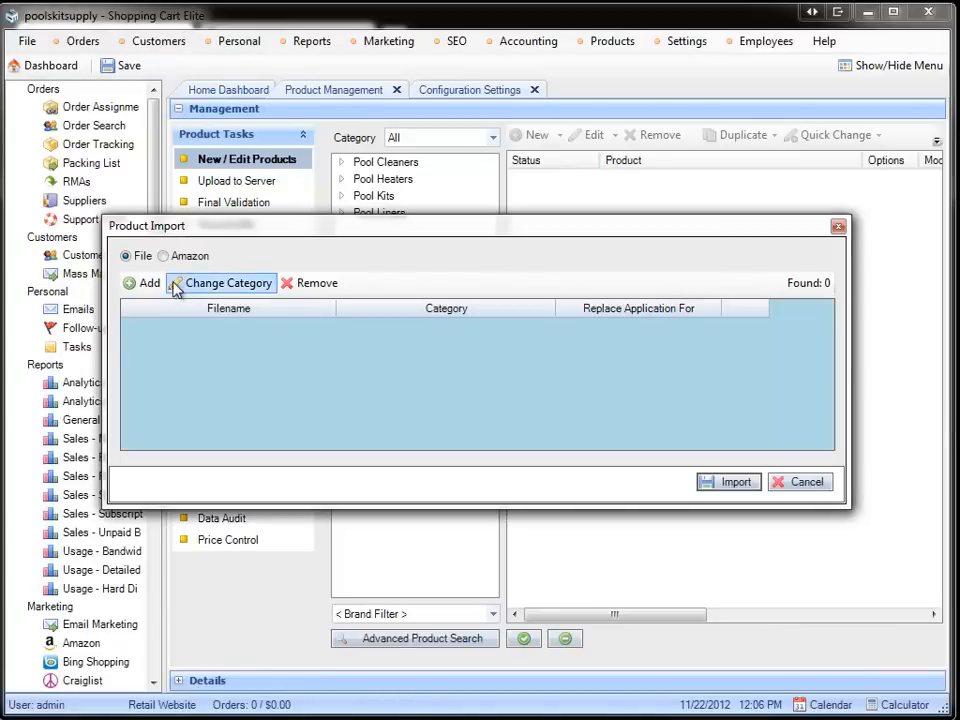
left_click(165, 257)
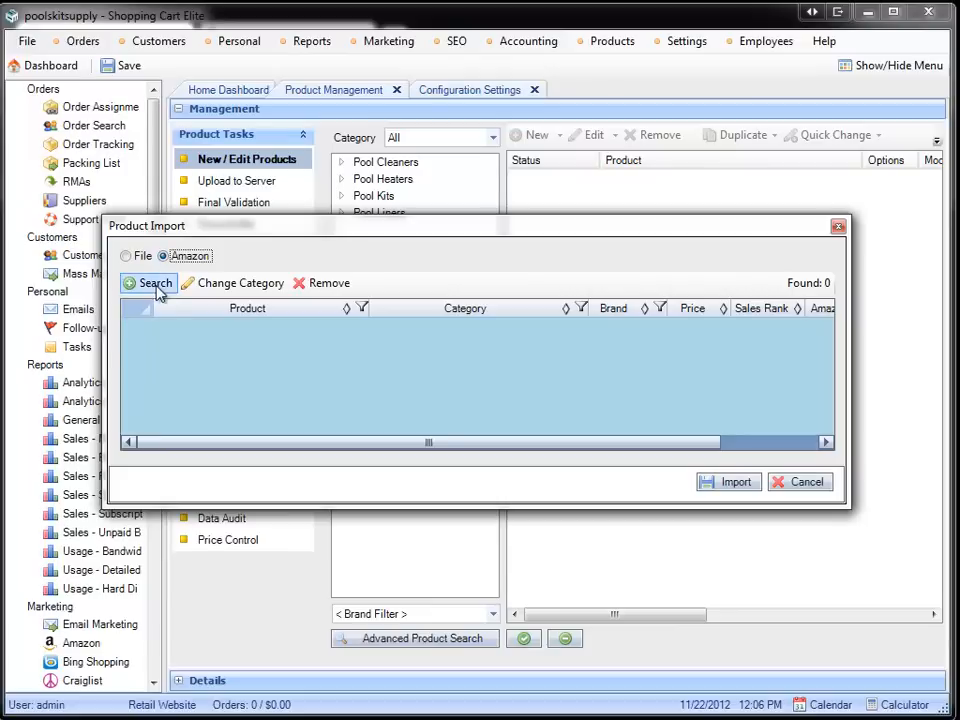
left_click(822, 488)
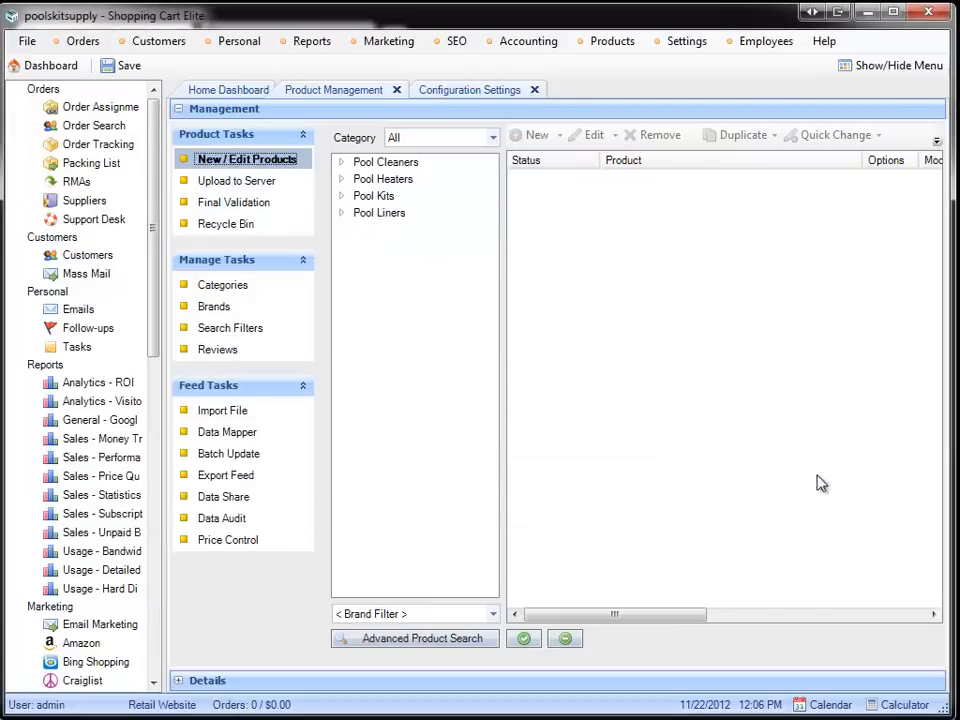
left_click(838, 12)
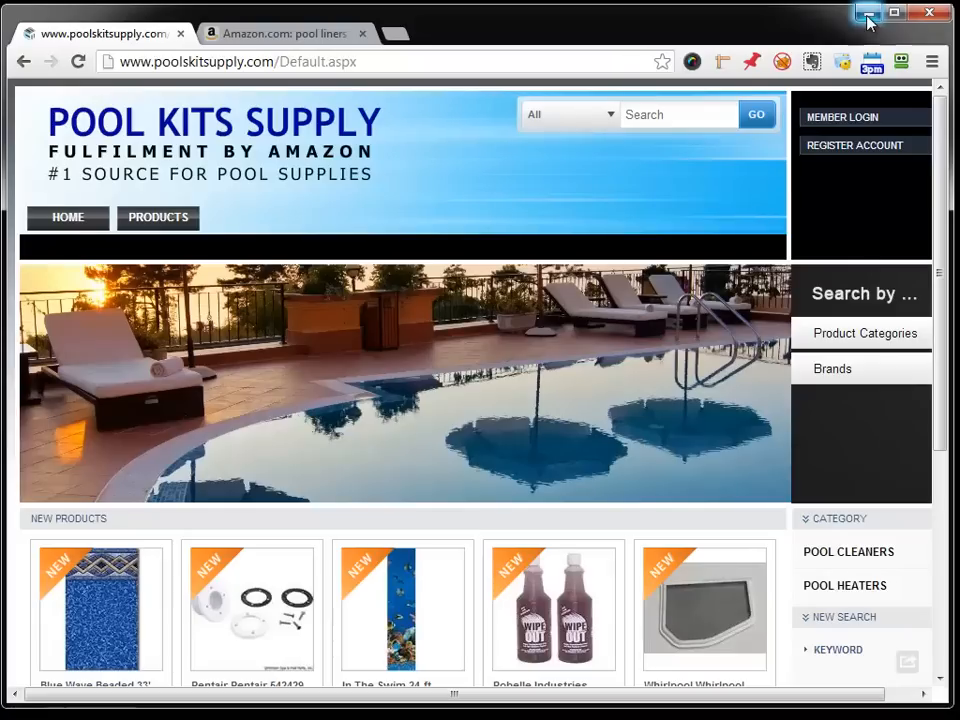
Switch to the Amazon page and search the Pool Liners department again for "pool liners".
left_click(296, 37)
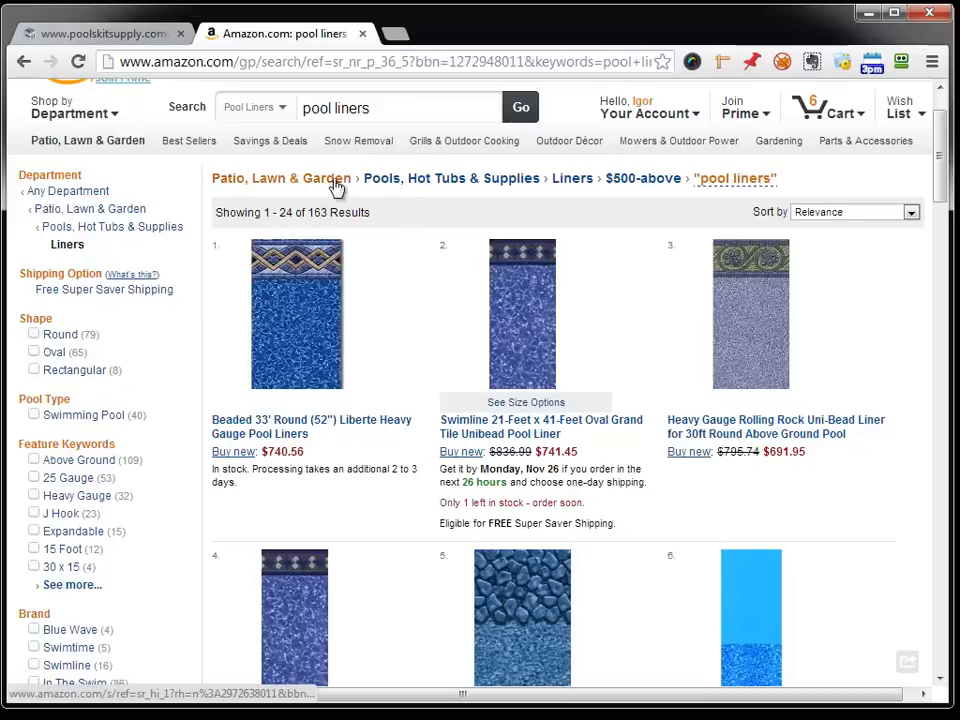
scroll(130, 131, "up", 2)
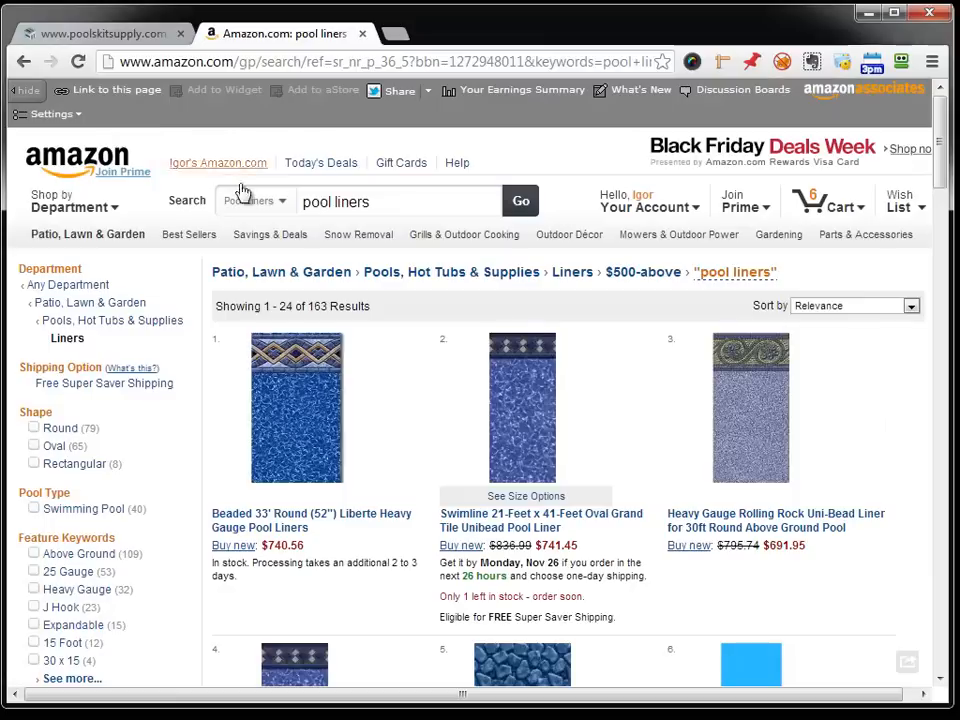
left_click(377, 201)
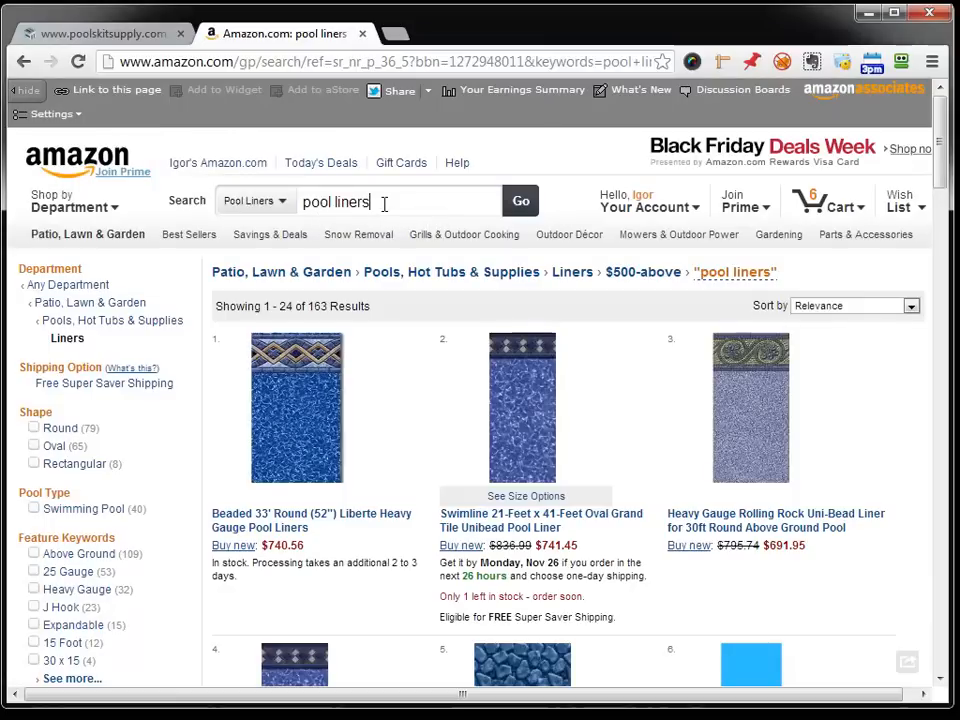
left_click(521, 203)
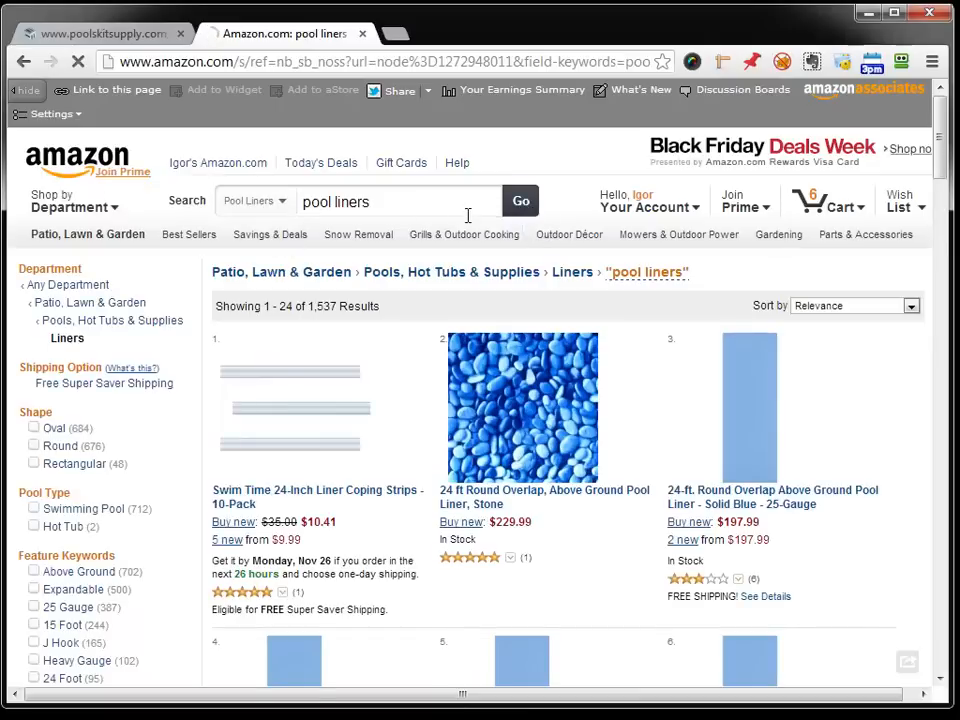
scroll(335, 370, "down", 5)
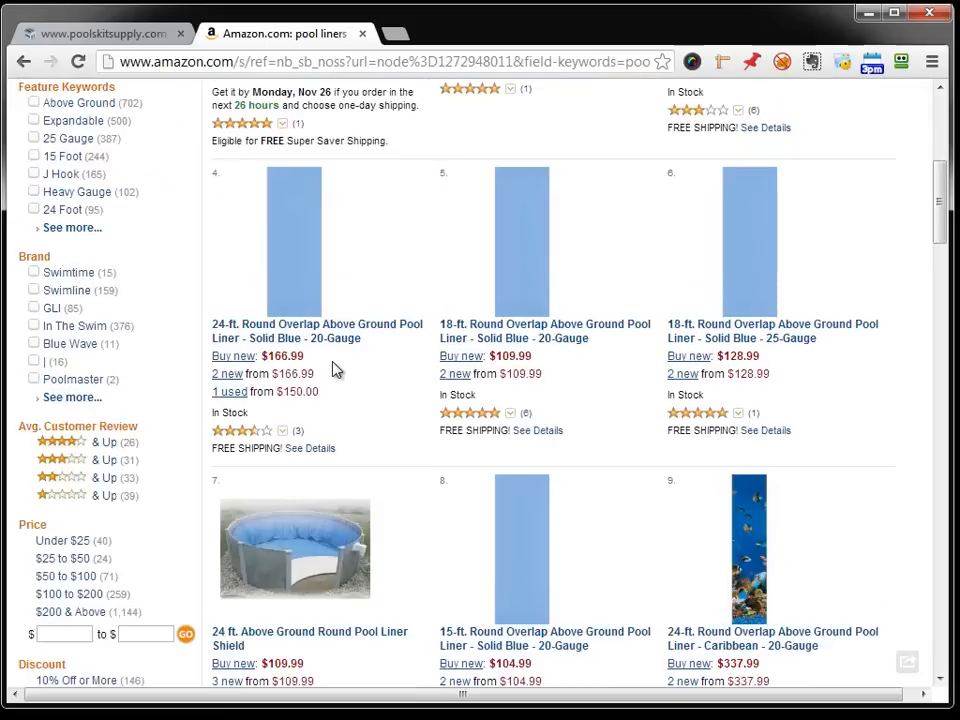
scroll(336, 370, "down", 5)
scroll(336, 371, "up", 10)
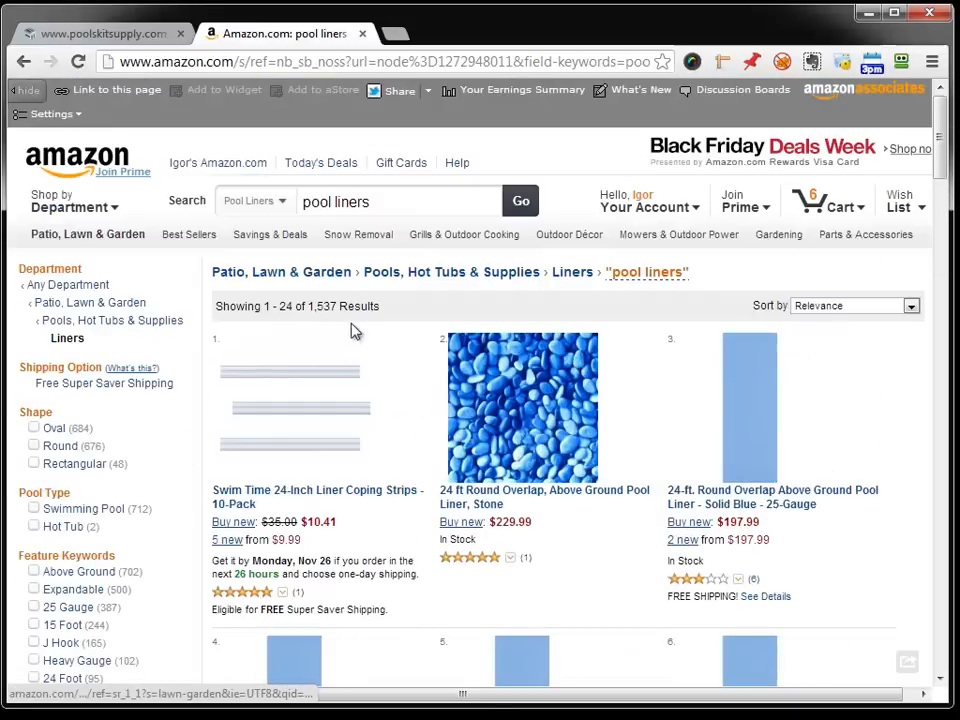
left_click_drag(215, 306, 376, 306)
left_click(377, 306)
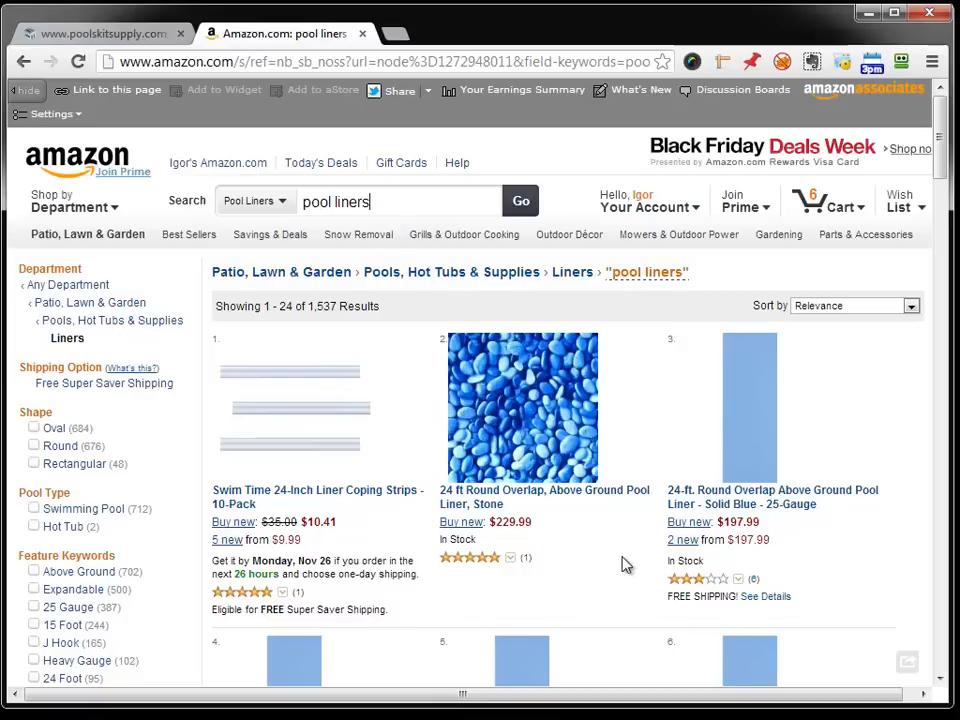
Filter the pool liner results to a minimum price of $500, leaving the maximum empty.
scroll(622, 558, "down", 1)
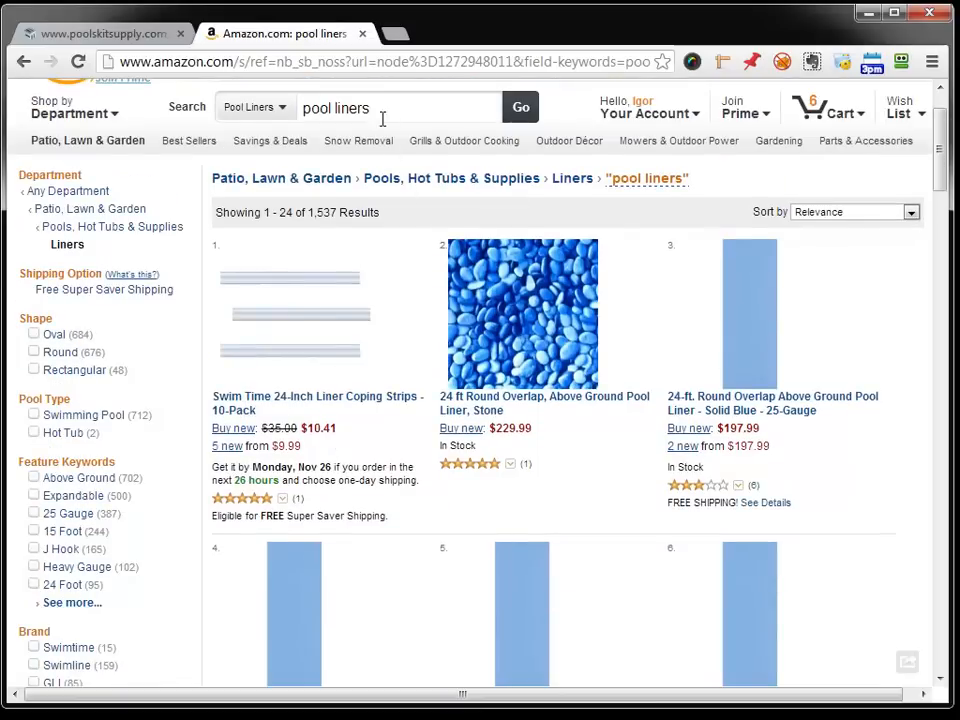
scroll(446, 480, "down", 4)
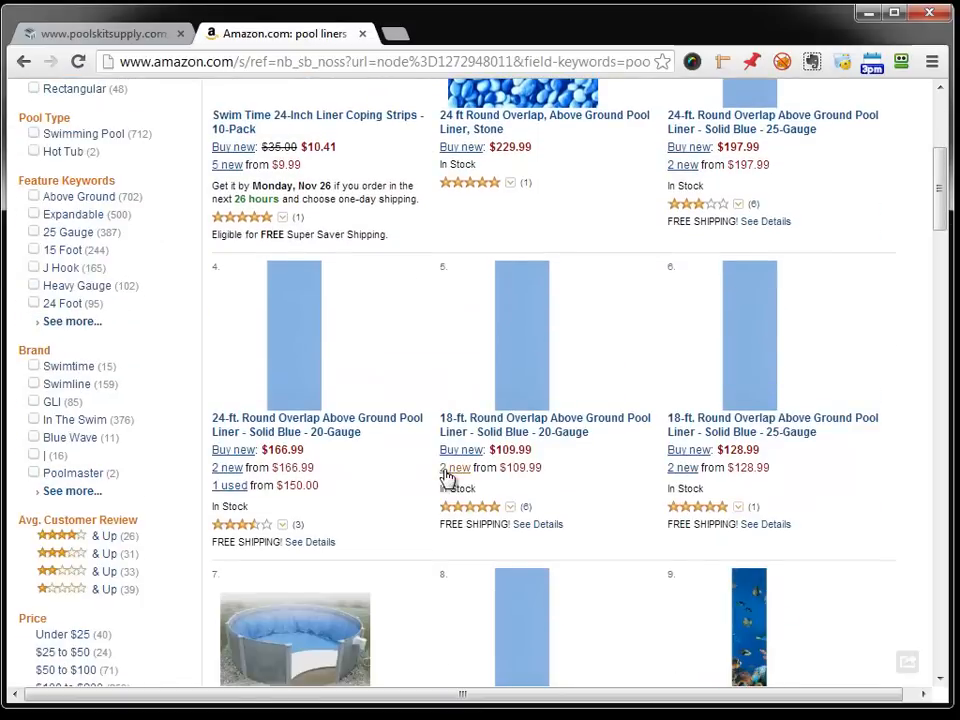
left_click(79, 633)
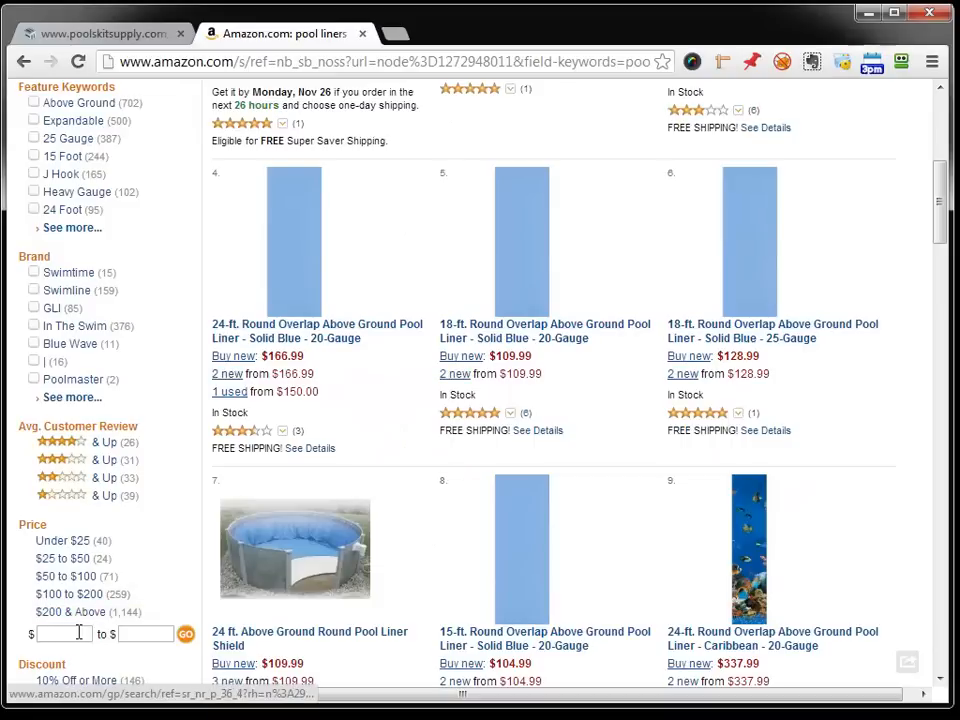
type("500")
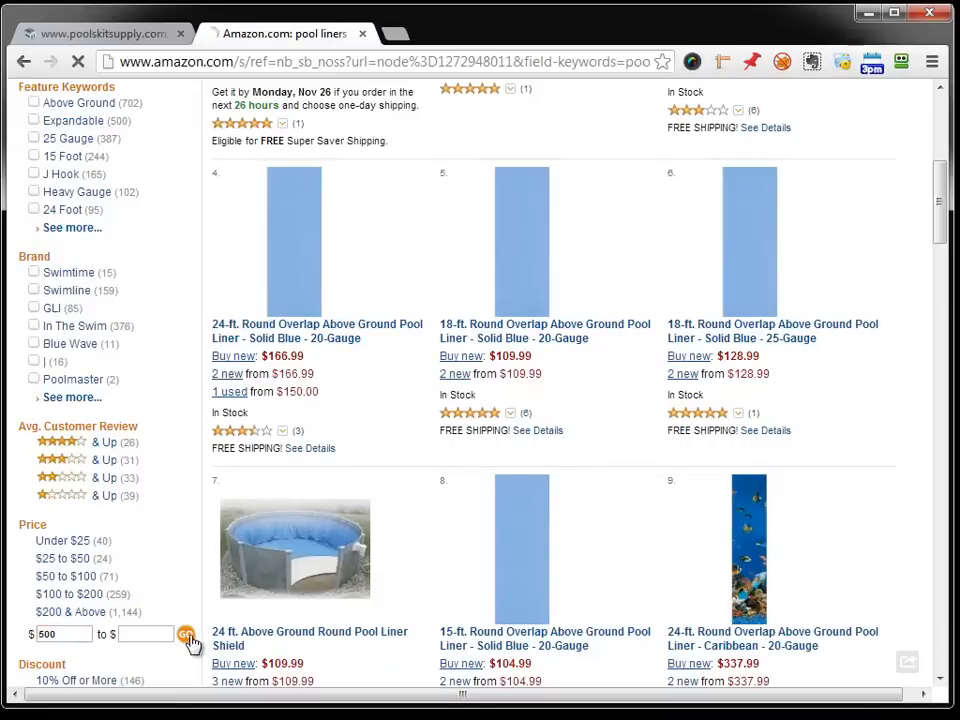
left_click(187, 639)
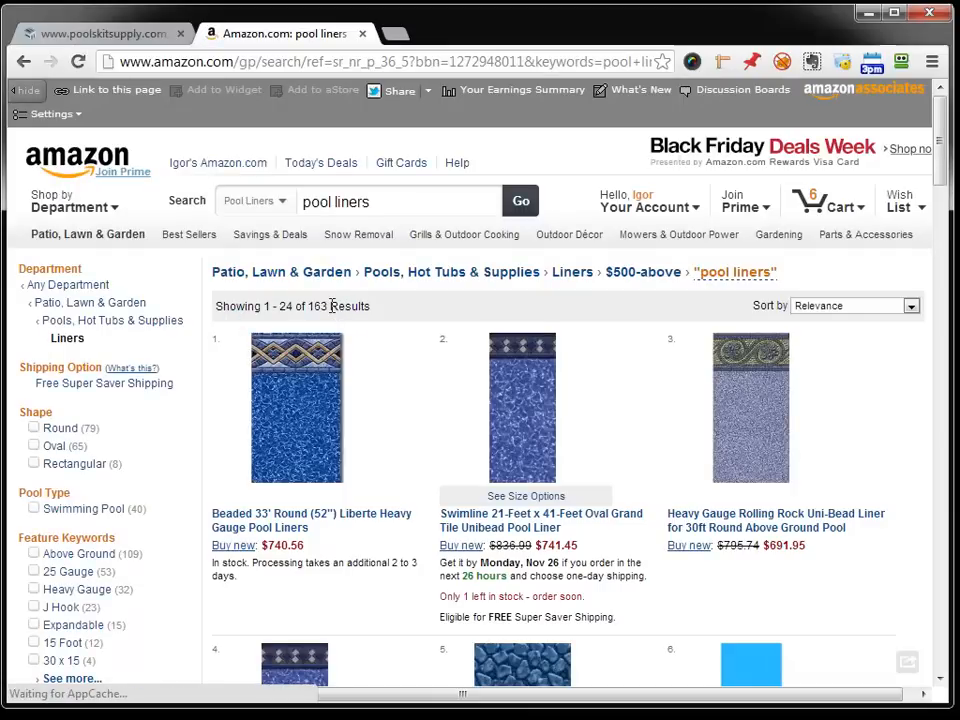
Copy the product title "Swimline 27-Feet Round Grand Tile Unibead Pool Liner" from the filtered results.
scroll(279, 450, "down", 1)
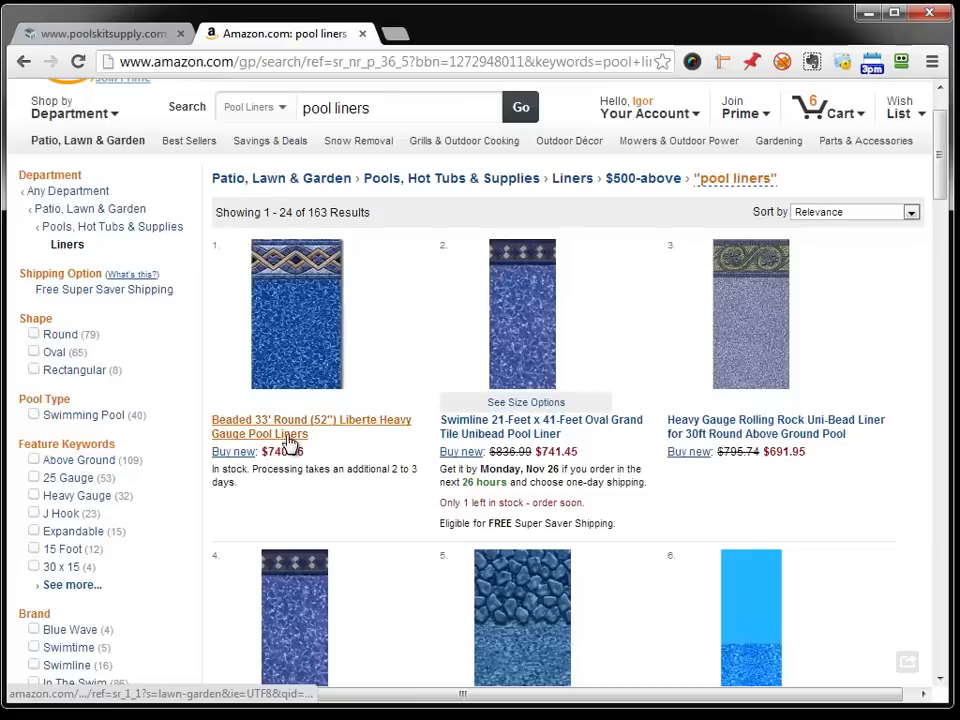
scroll(337, 437, "down", 3)
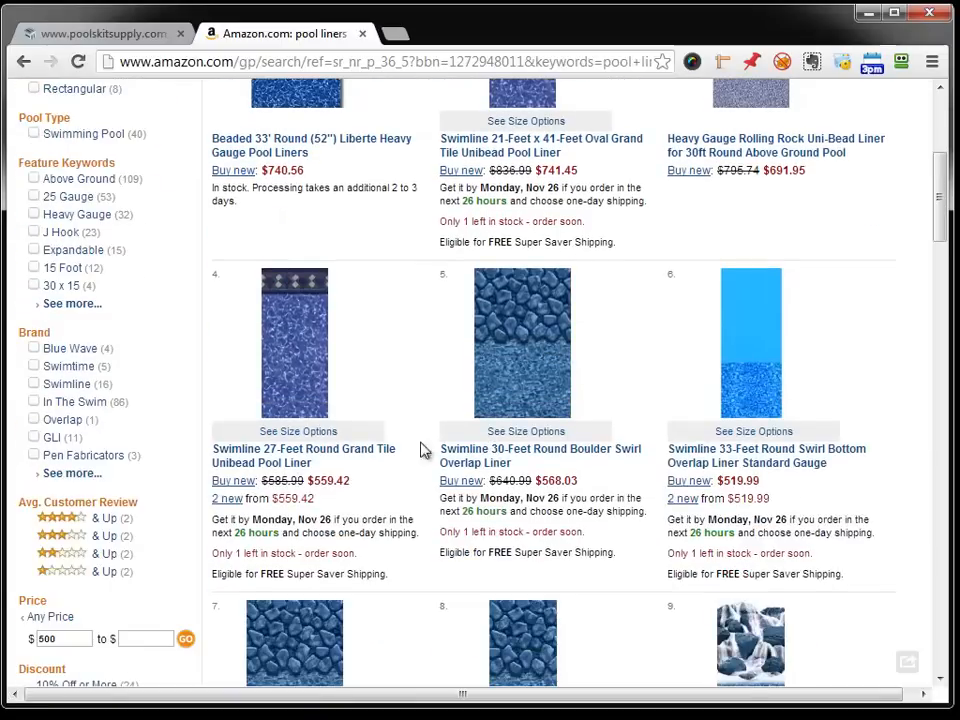
left_click_drag(296, 458, 212, 448)
key("ctrl+c")
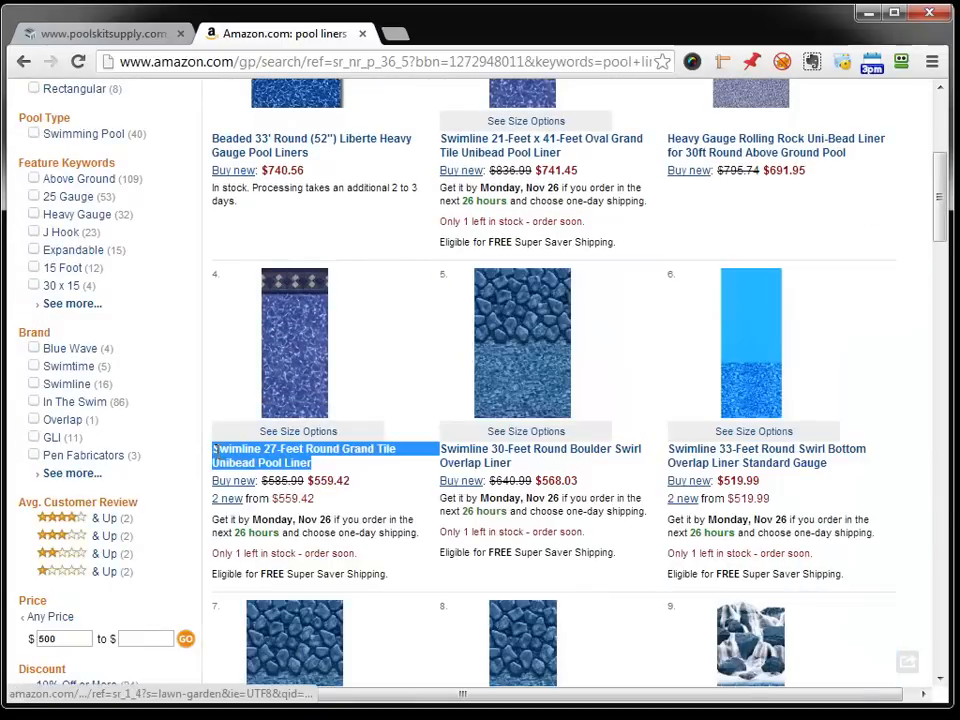
scroll(575, 600, "down", 1)
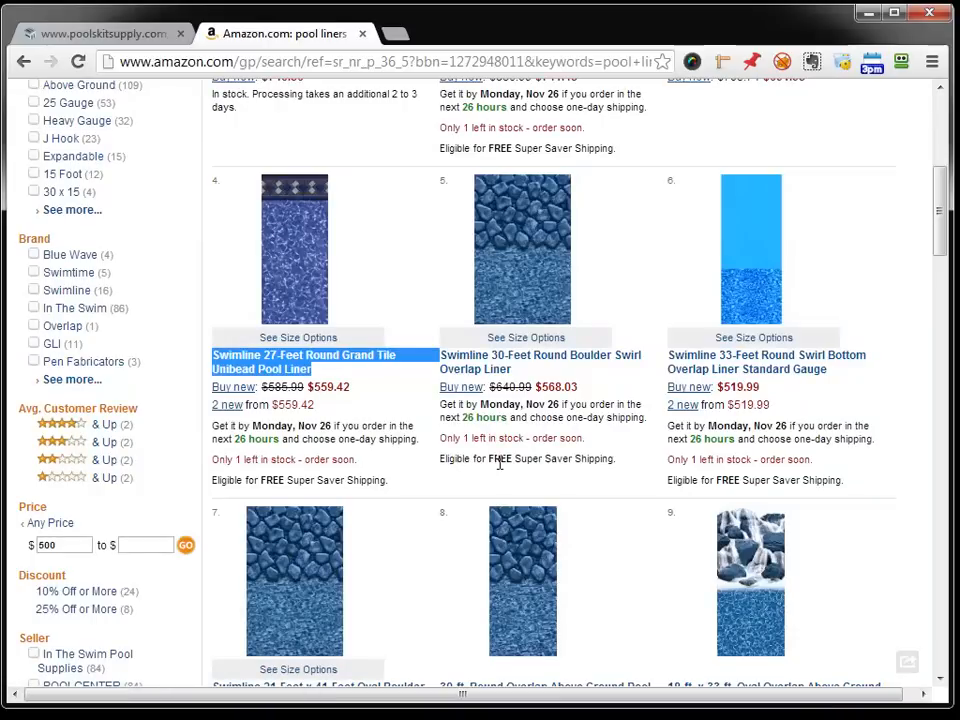
scroll(500, 462, "down", 2)
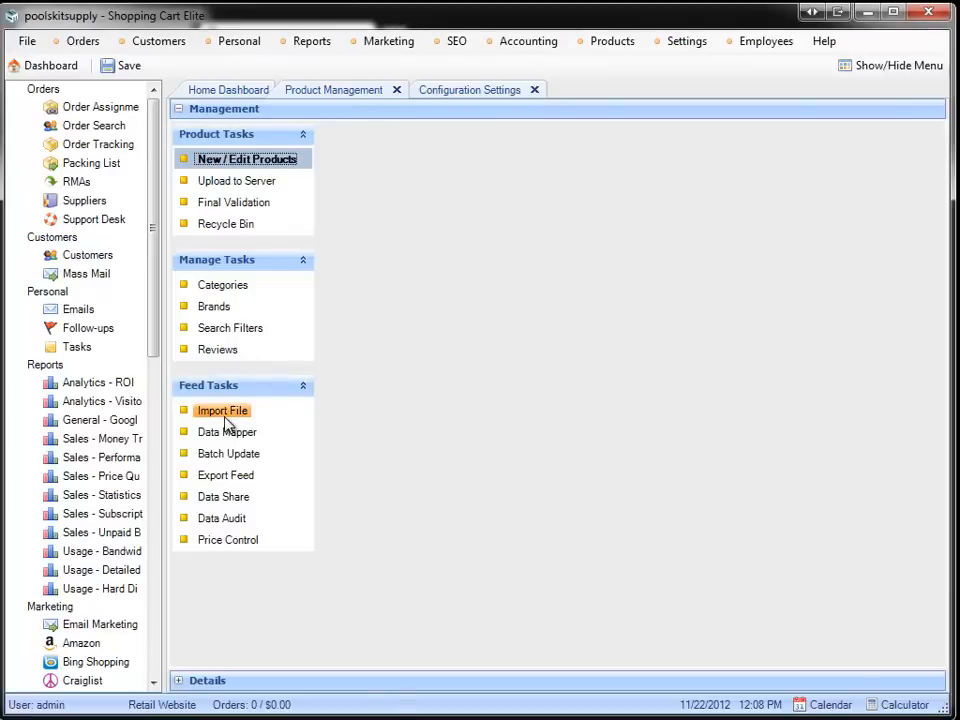
In Shopping Cart Elite, start an Amazon product import and search for the copied Swimline 27-Feet Round Grand Tile Unibead Pool Liner title.
left_click(224, 413)
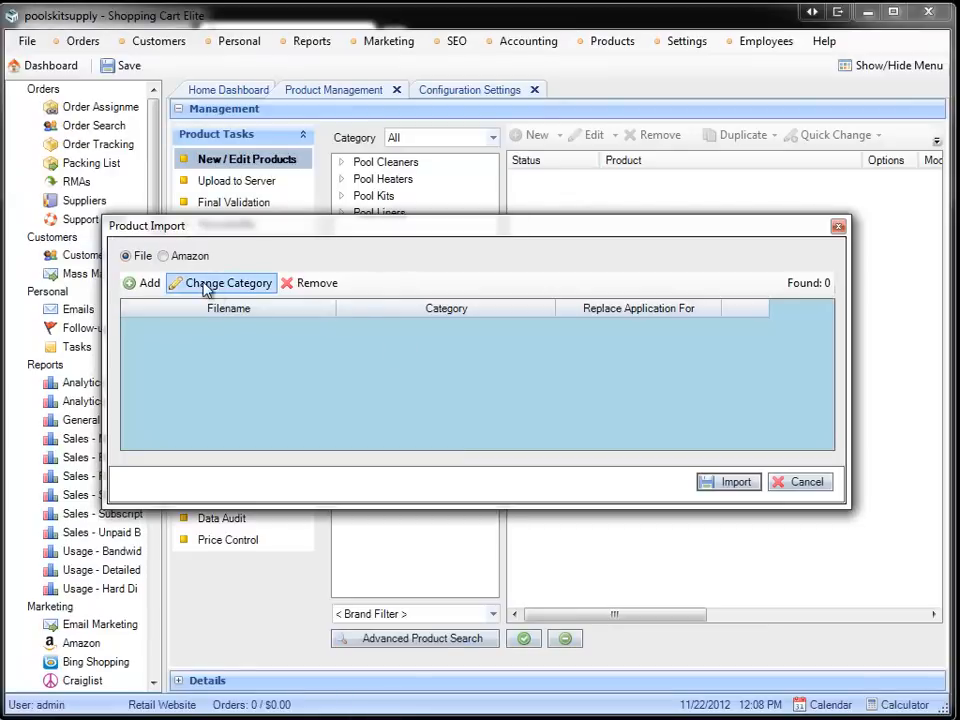
left_click(165, 256)
left_click(155, 283)
key("ctrl+v")
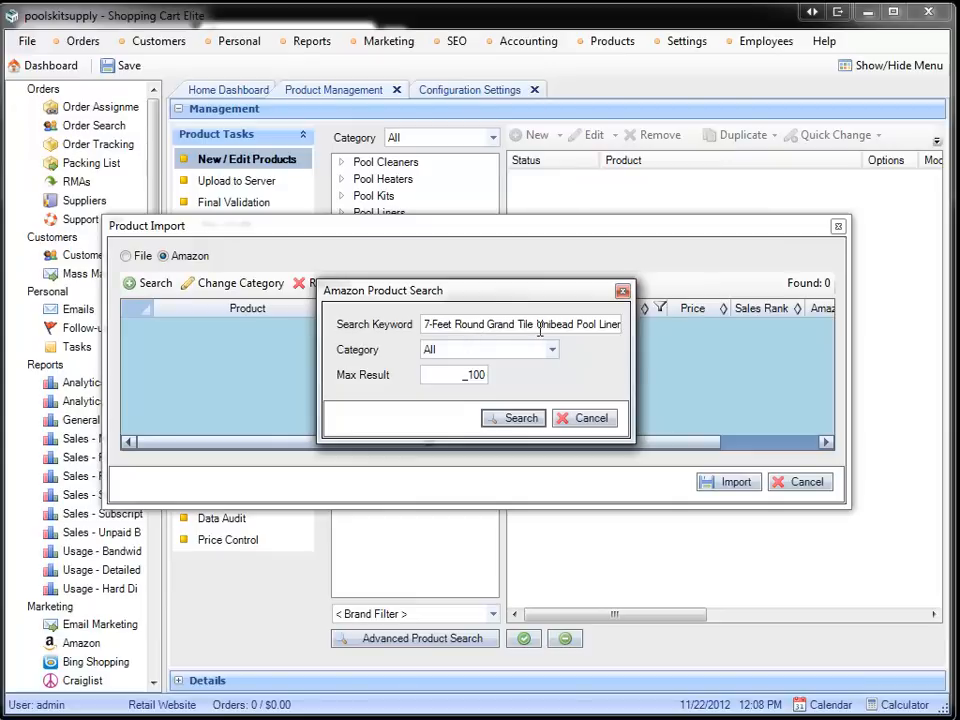
left_click(527, 418)
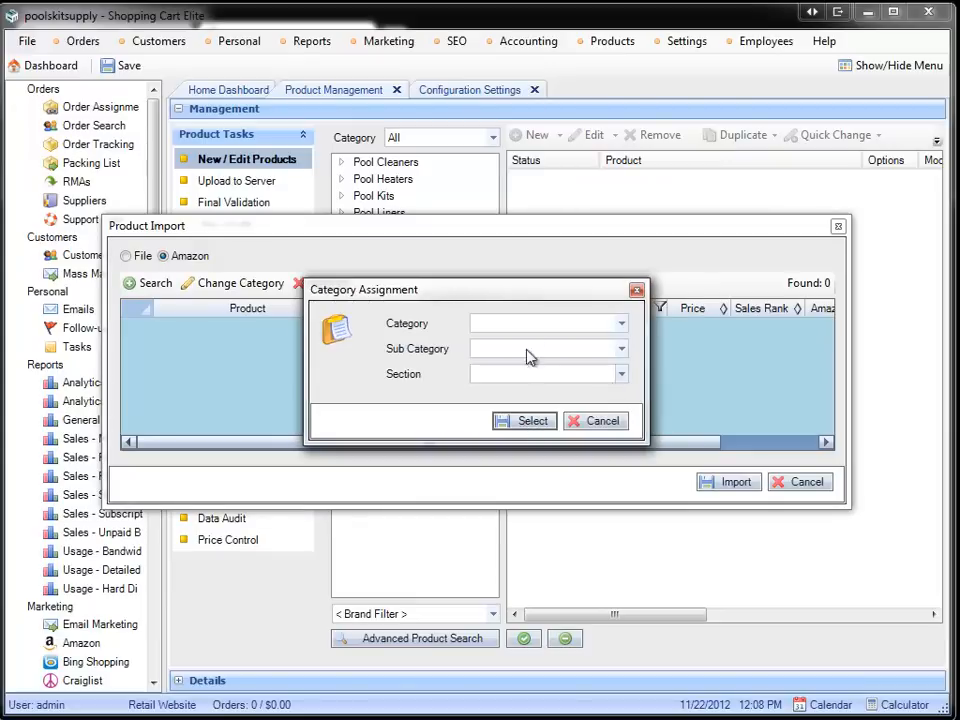
Assign the search to category Pool Liners and sub category Vinyl Pool Liners, and check the found product's details.
left_click(545, 323)
left_click(540, 394)
left_click(553, 348)
left_click(553, 369)
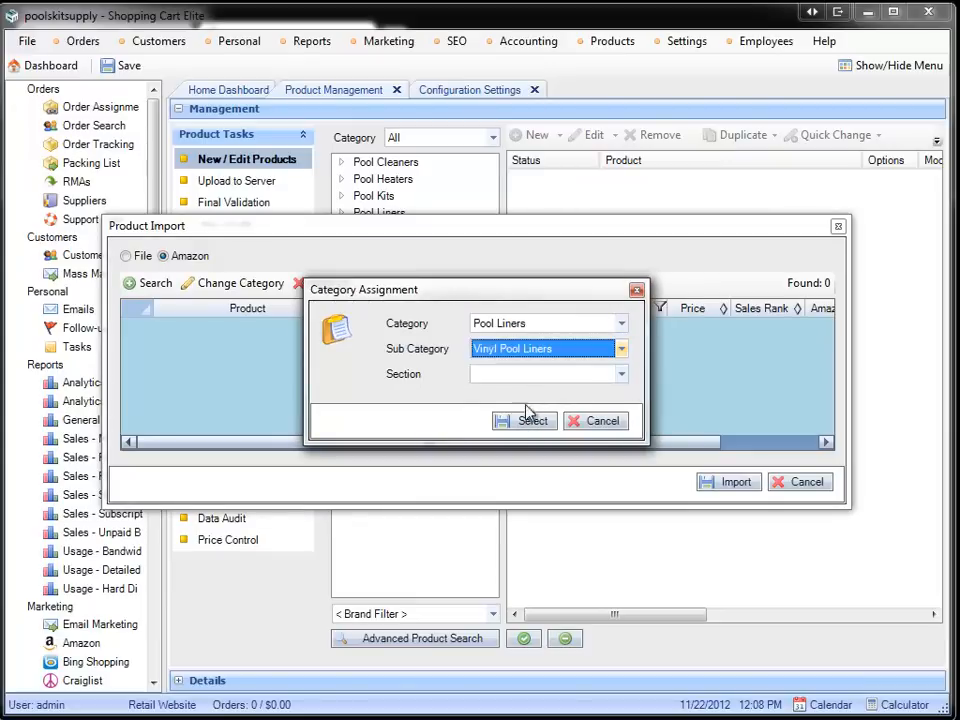
left_click(527, 417)
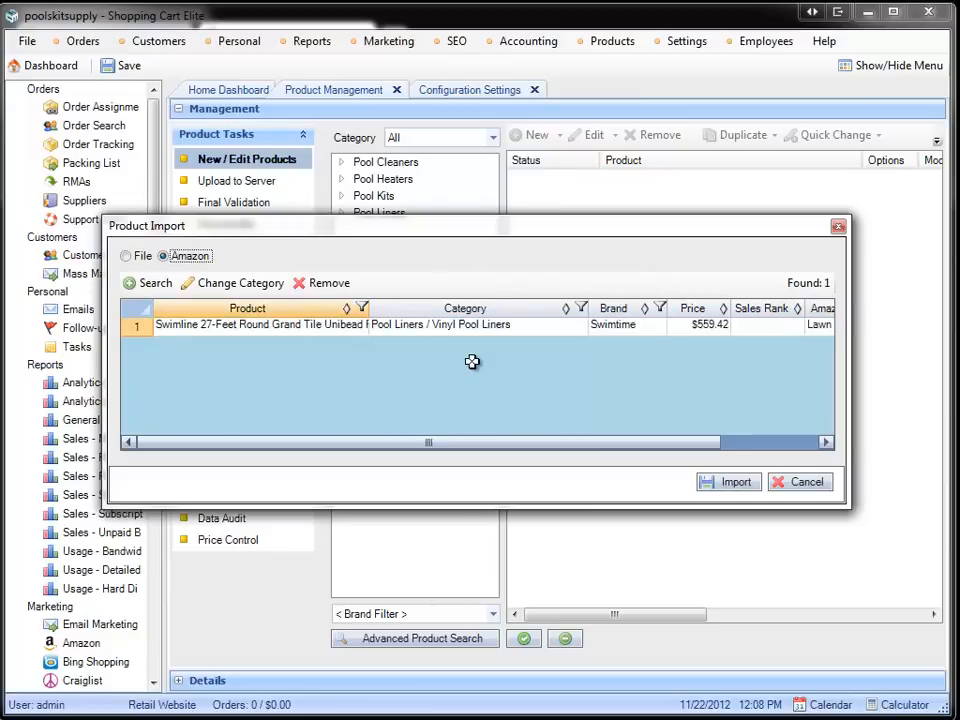
left_click(386, 328)
left_click(731, 443)
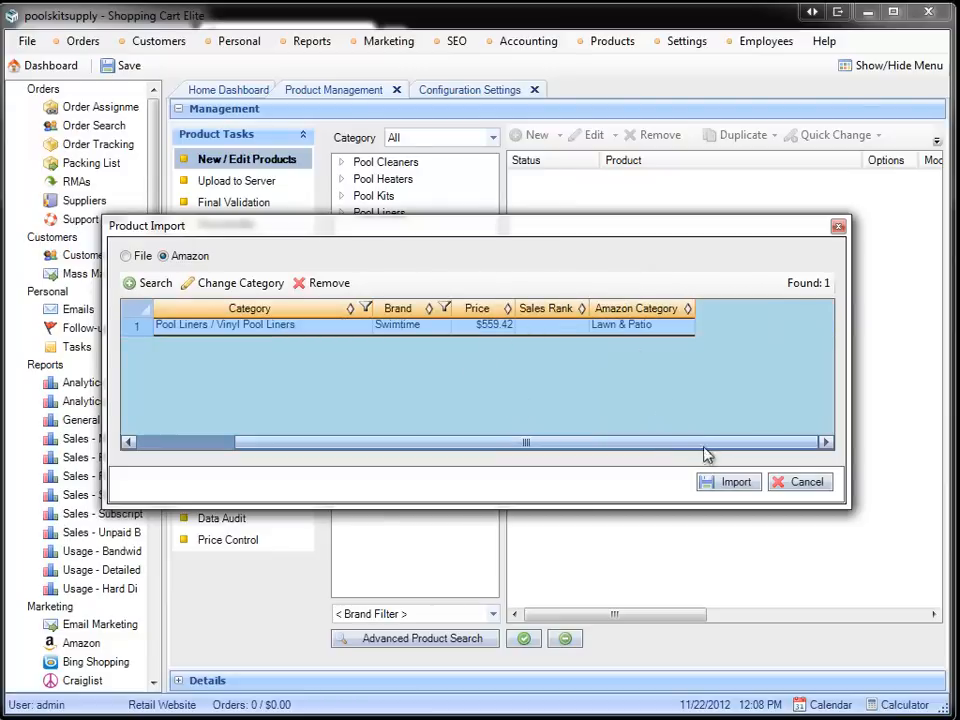
left_click_drag(575, 443, 477, 443)
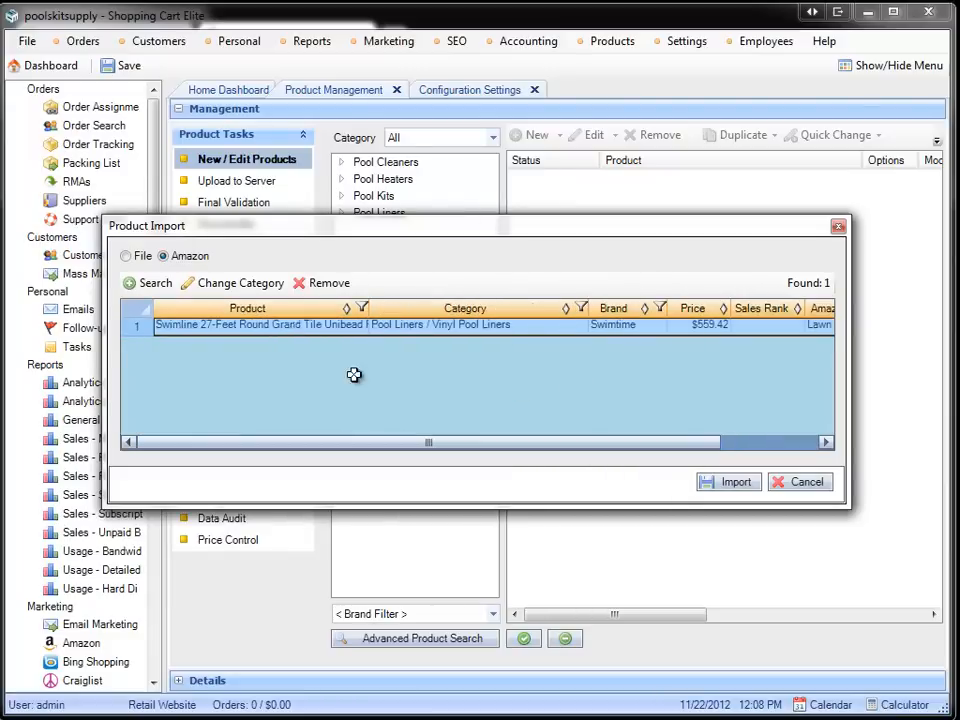
Run another Amazon product search with a shortened keyword beginning with "Swimline", assigning the results to Pool Liners / Vinyl Pool Liners.
left_click(135, 283)
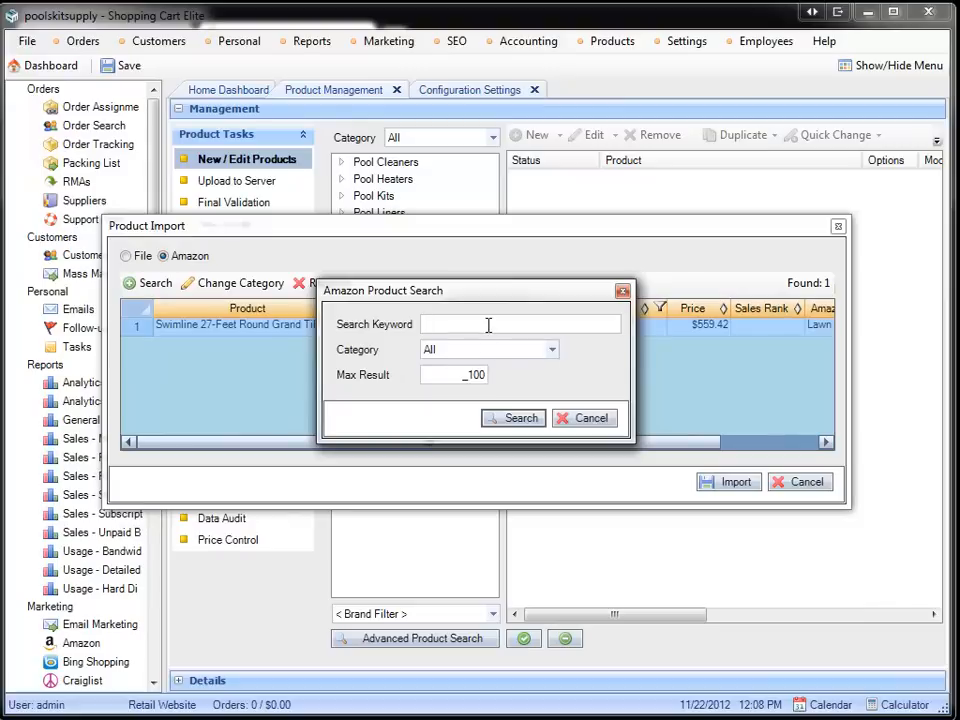
type("Swimline 27-Feet Round Grand Tile Unbead Pool Liner")
key("ctrl+shift+Left")
key("ctrl+shift+Left")
key("ctrl+shift+Left")
key("ctrl+shift+Left")
key("ctrl+shift+Left")
key("ctrl+shift+Left")
key("ctrl+shift+Left")
key("ctrl+shift+Left")
key("ctrl+shift+Left")
key("ctrl+shift+Left")
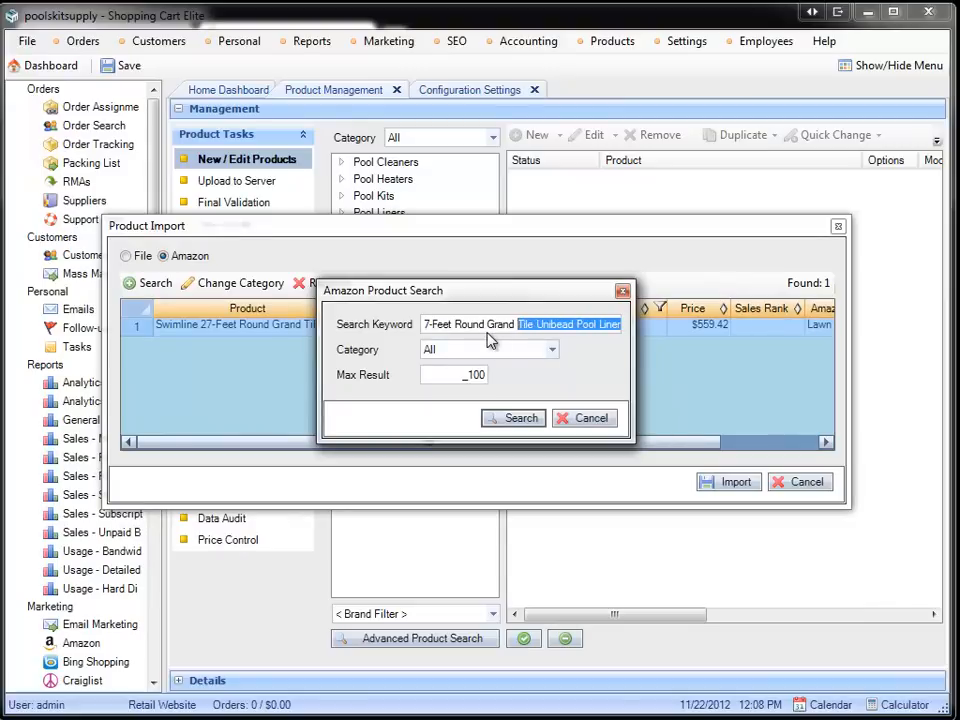
key("ctrl+shift+Right")
key("BackSpace")
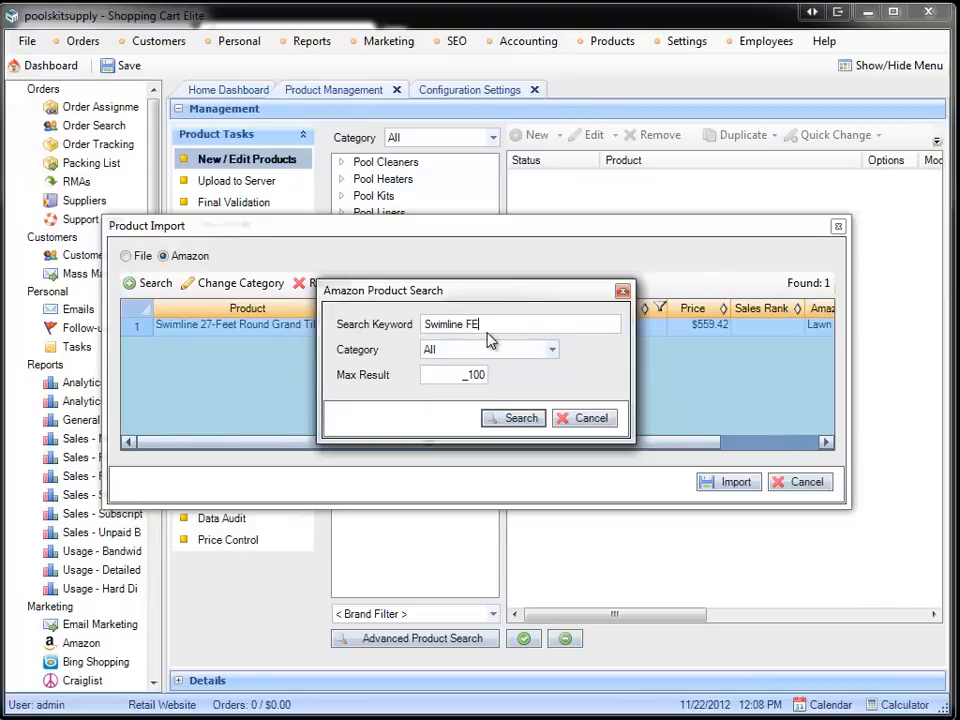
left_click(515, 420)
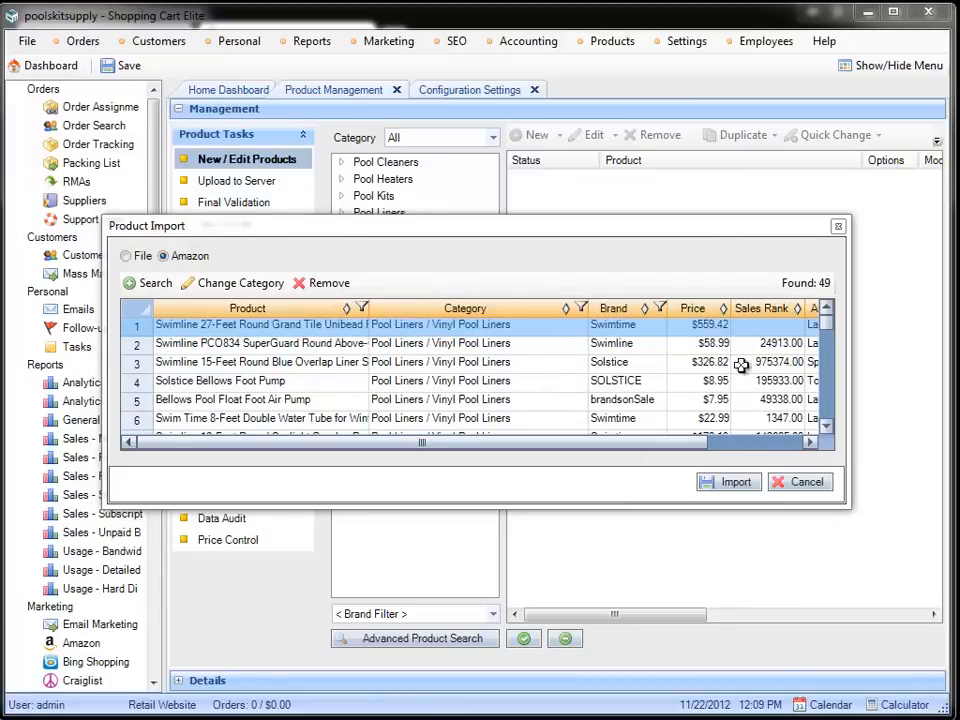
Enlarge the Product Import window and sort the found products by Amazon Category.
left_click_drag(590, 233, 482, 93)
left_click_drag(744, 368, 915, 543)
scroll(639, 311, "down", 11)
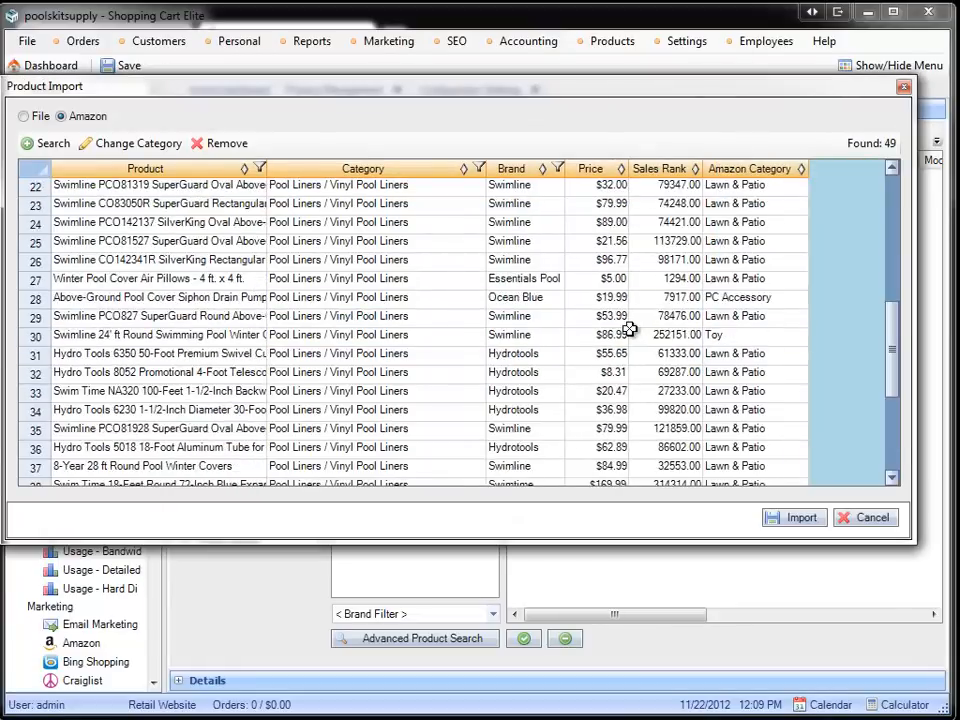
left_click(802, 172)
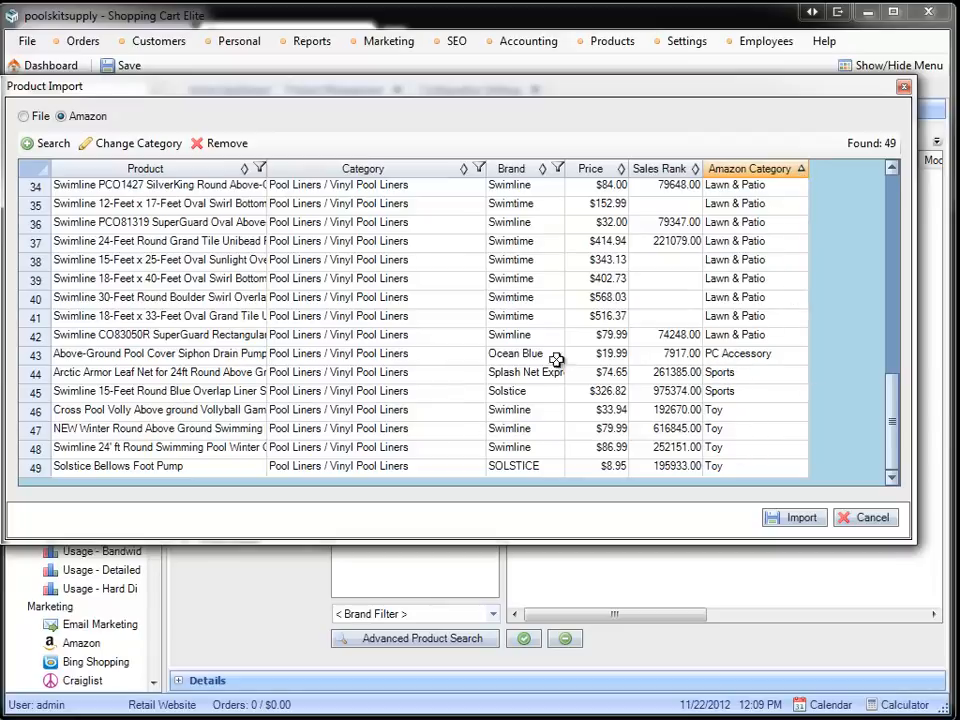
Remove the PC Accessory, Sports and Toy products from the found-products list.
left_click_drag(253, 356, 257, 480)
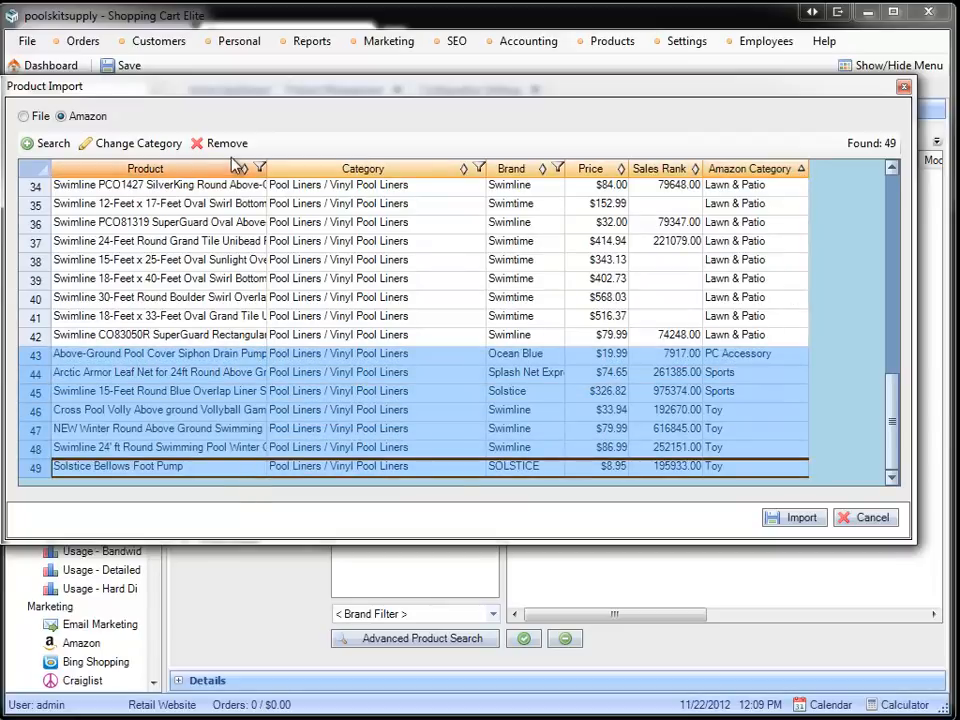
left_click(218, 143)
scroll(660, 450, "up", 8)
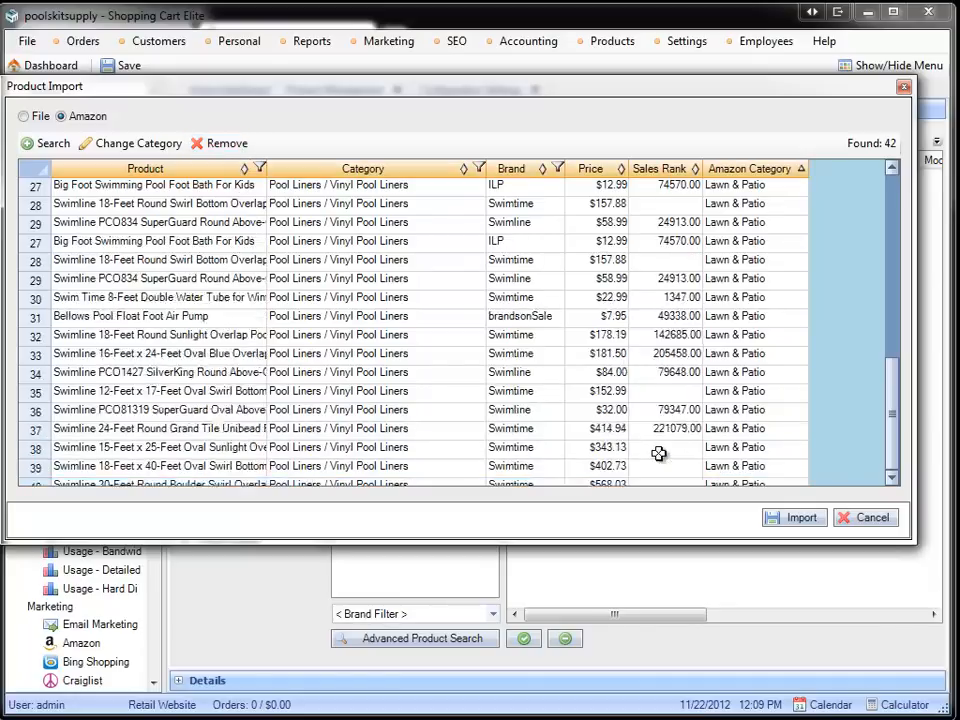
Sort the products by price and remove every product cheaper than the $343.13 Swimline 15-Feet x 25-Feet Oval Sunlight Overlap Pool Liner.
left_click(620, 172)
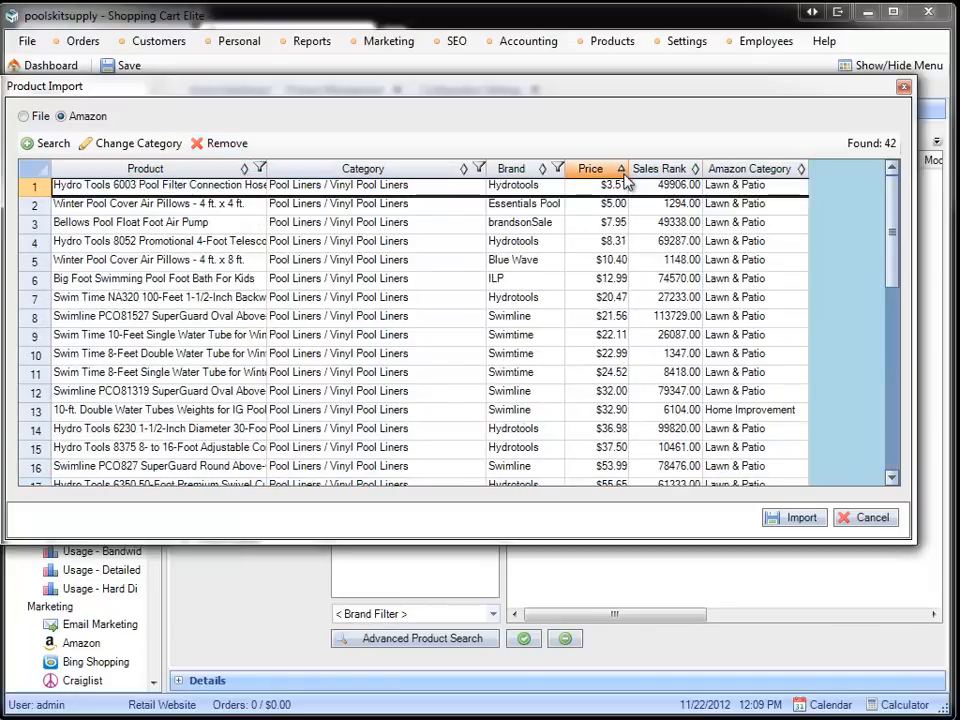
left_click_drag(22, 188, 255, 336)
left_click(222, 146)
Widen the Product column to fit the full titles of the remaining Swimline liners.
left_click(364, 240)
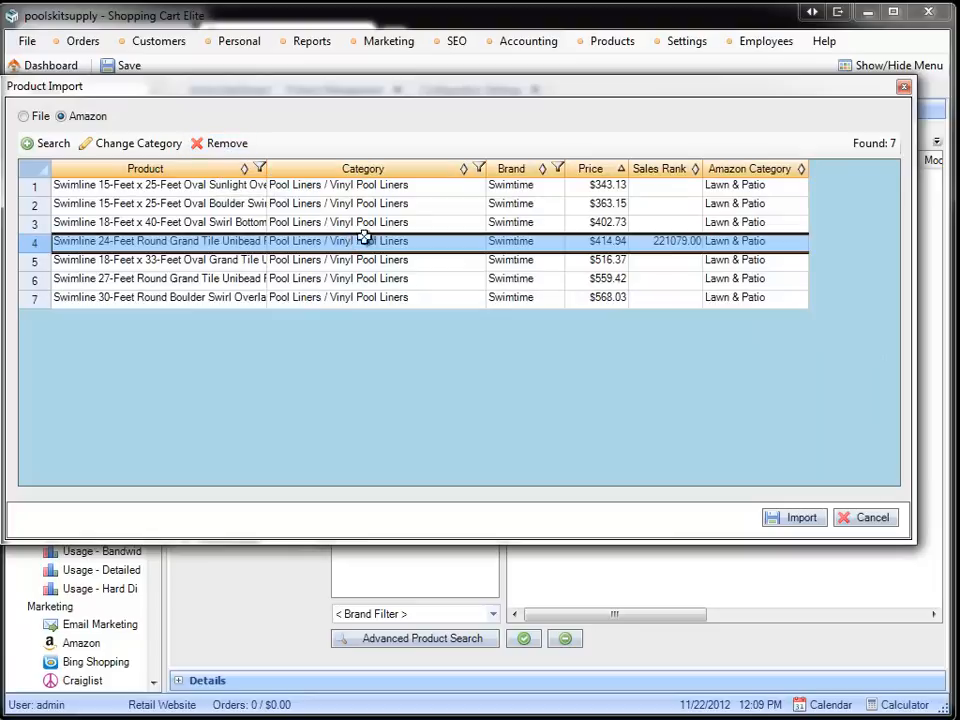
left_click(440, 223)
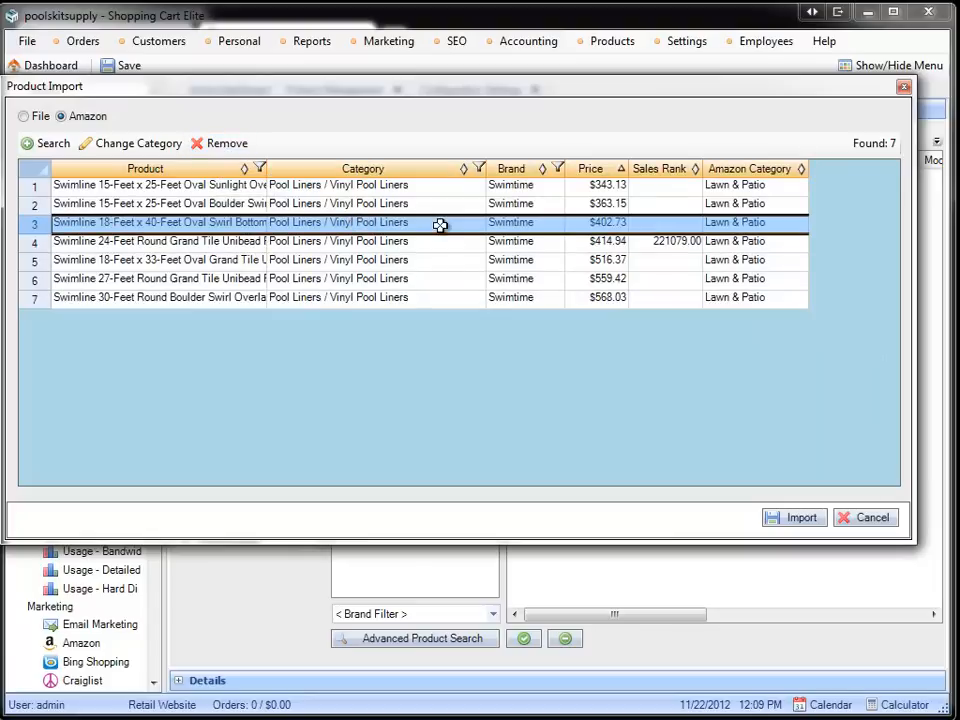
double_click(267, 168)
left_click(268, 187)
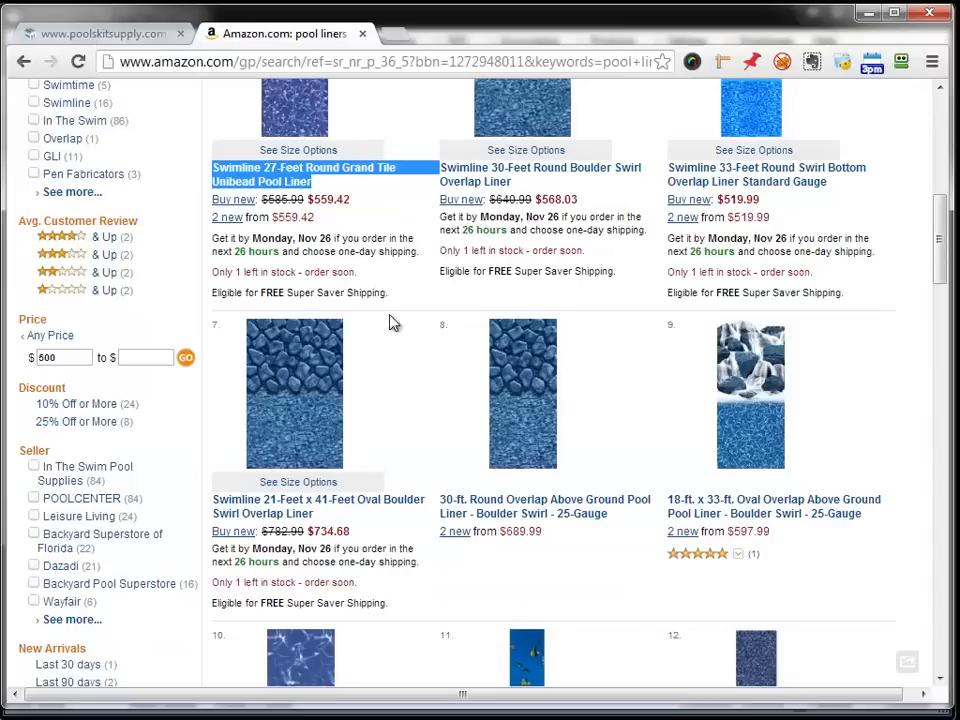
Copy the title "30-ft. Round Overlap Above Ground Pool Liner - Boulder Swirl - 25-Gauge" from Amazon and search for it in Shopping Cart Elite's product import.
left_click_drag(617, 516, 441, 500)
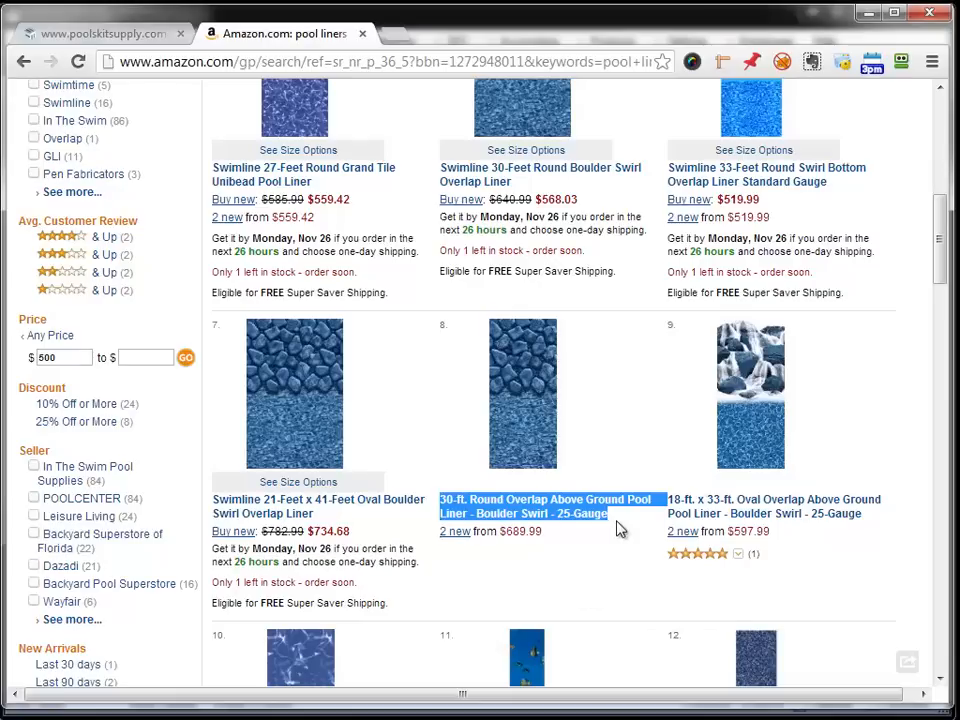
left_click(869, 14)
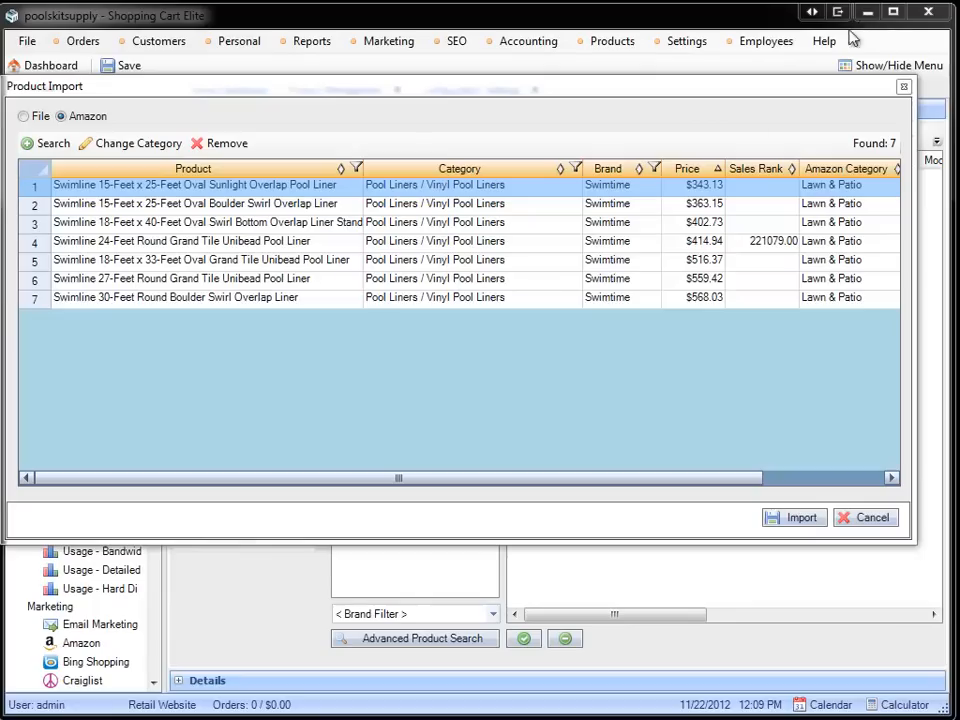
left_click(47, 143)
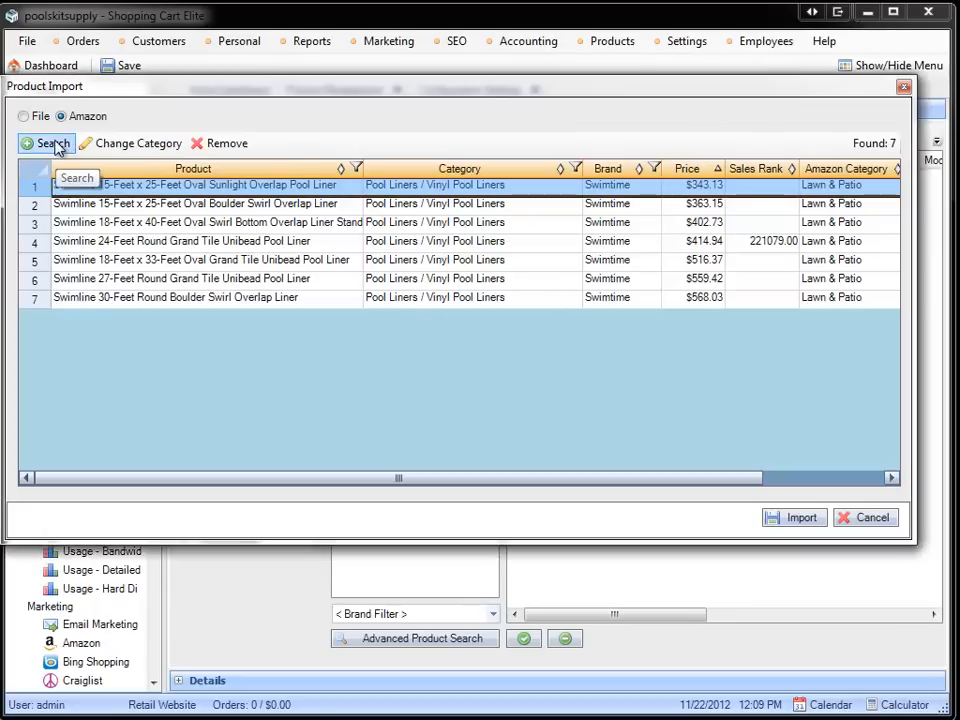
key("ctrl+v")
left_click(503, 366)
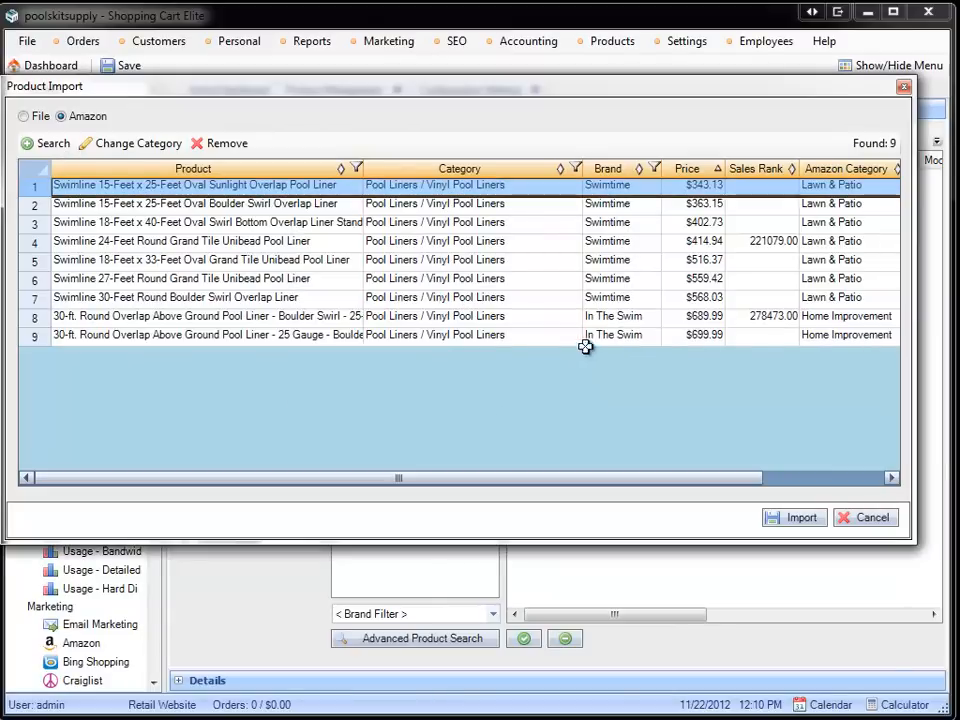
Check the brand and other details of the two newly found 30-ft. Round Overlap liners.
left_click(670, 318)
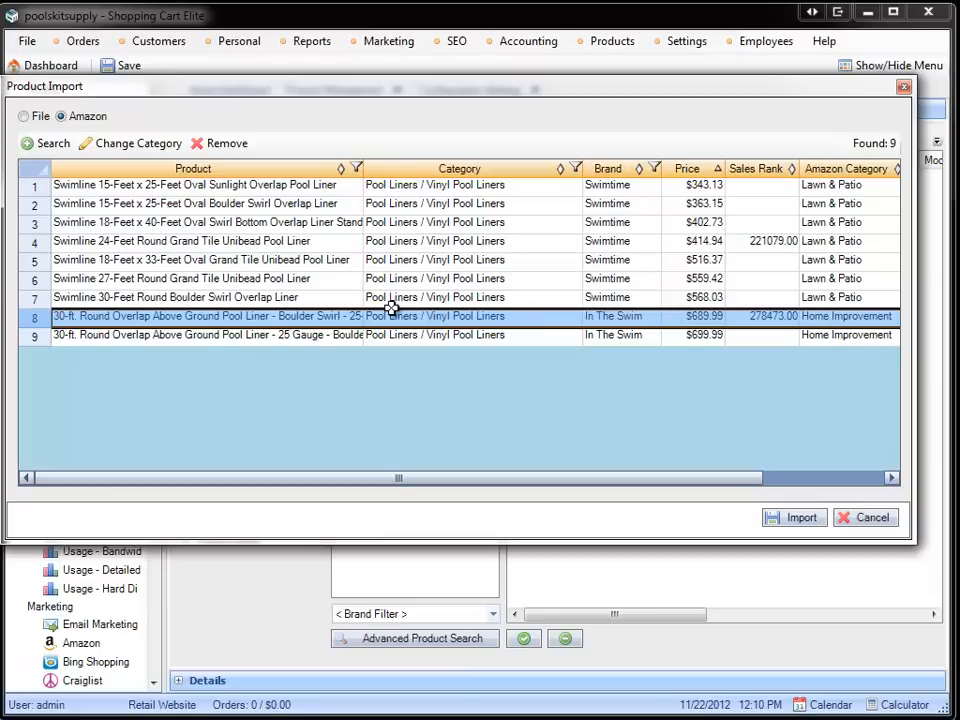
left_click(789, 478)
left_click_drag(789, 478, 640, 478)
left_click(544, 335)
left_click(634, 320)
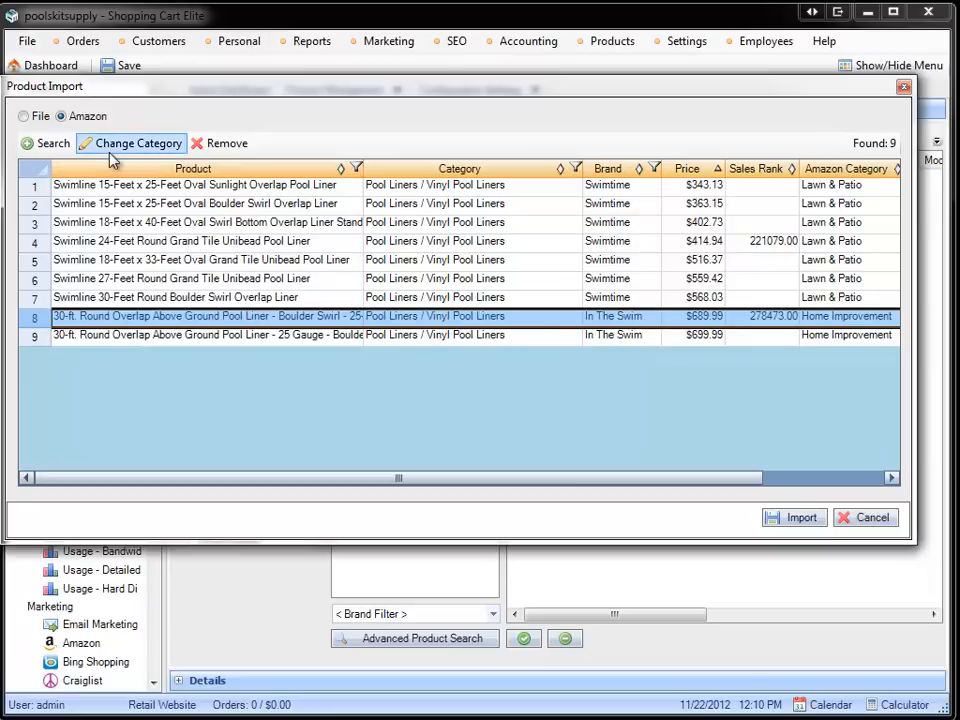
Run another Amazon product search with a keyword beginning with "In The Swim", assigning the results to Pool Liners / Vinyl Pool Liners.
left_click(45, 143)
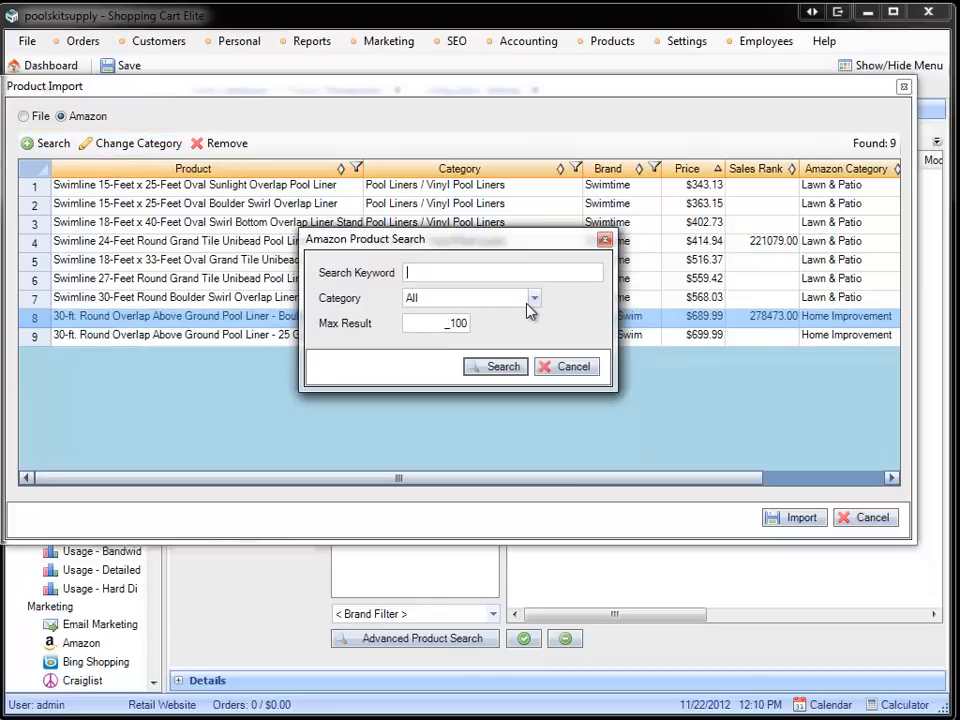
type("In the Swim feet")
key("BackSpace")
key("BackSpace")
key("BackSpace")
key("BackSpace")
type("Feet")
left_click_drag(500, 252, 647, 75)
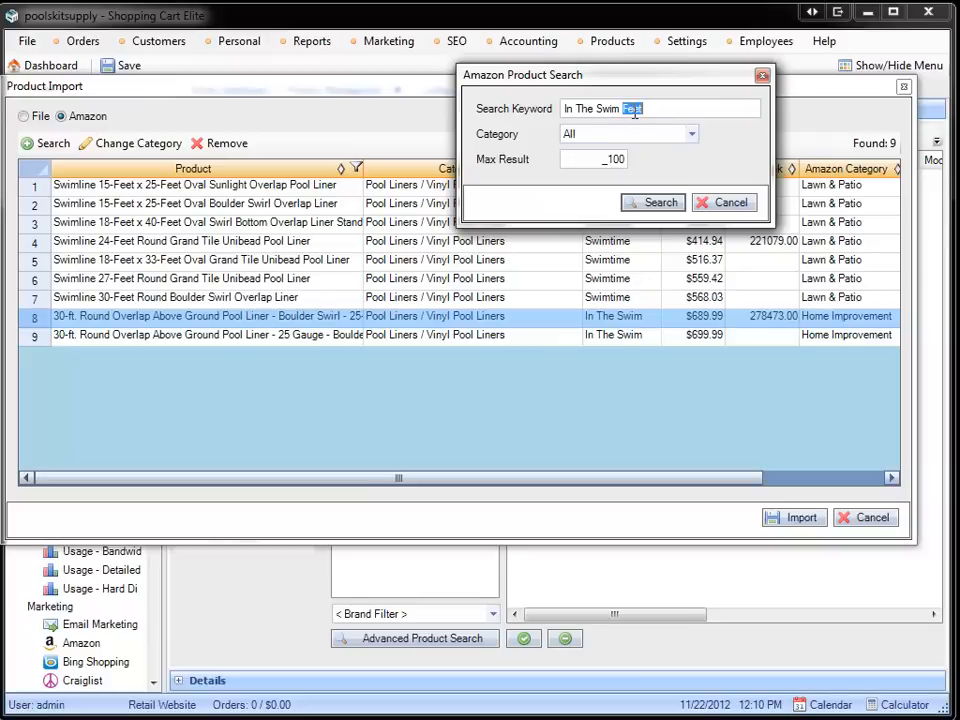
left_click(640, 197)
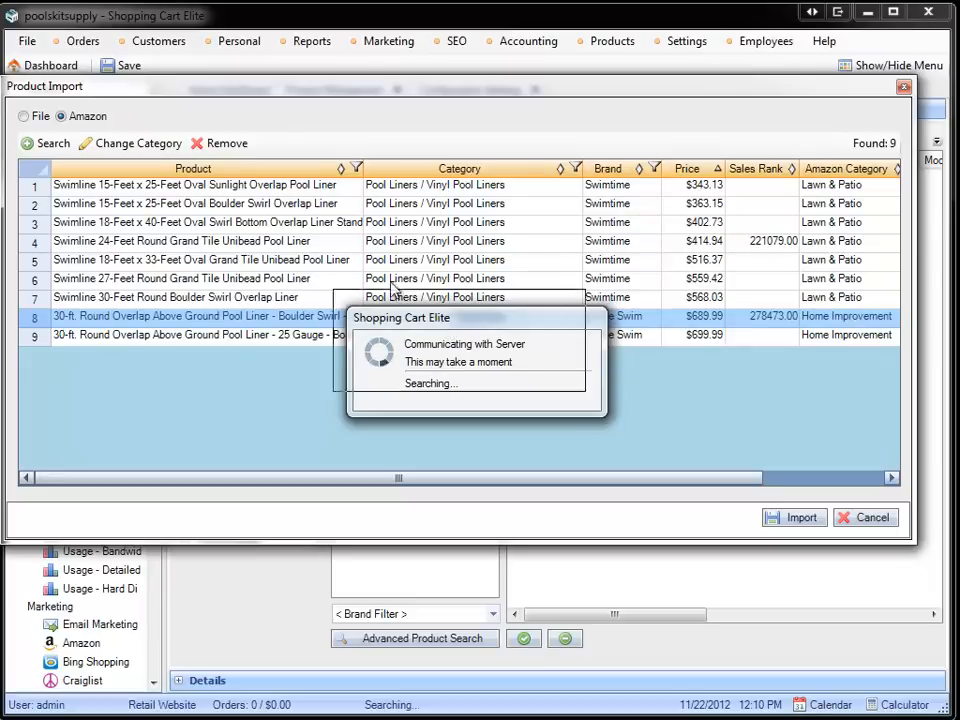
left_click_drag(447, 331, 358, 272)
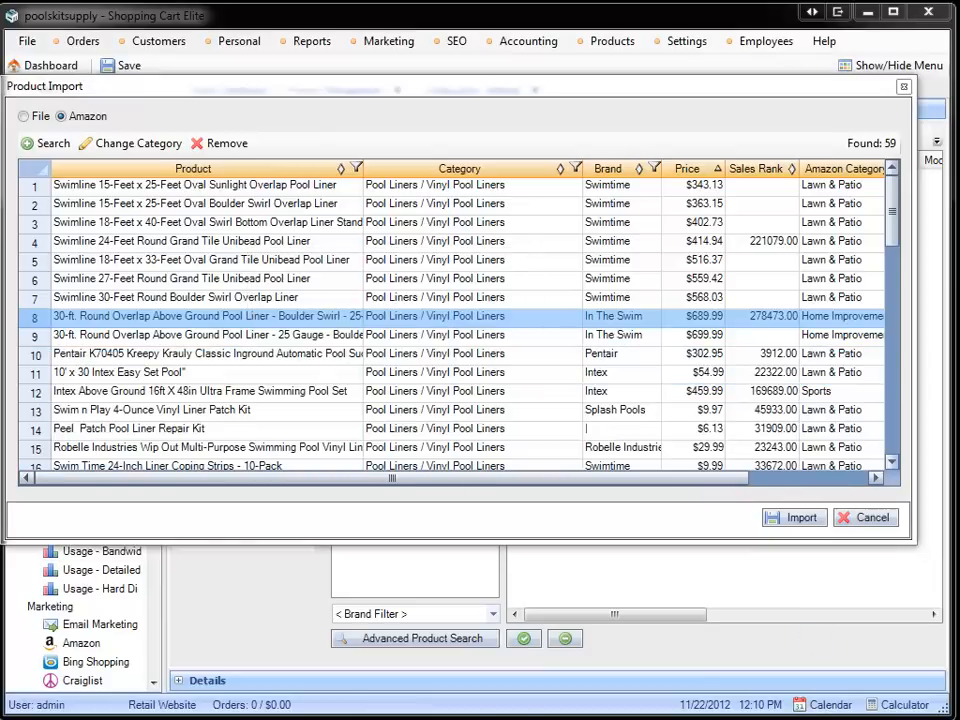
Review the newly added search results, examining their titles, brands, prices and Amazon categories.
left_click(633, 352)
scroll(670, 424, "down", 2)
scroll(670, 424, "down", 1)
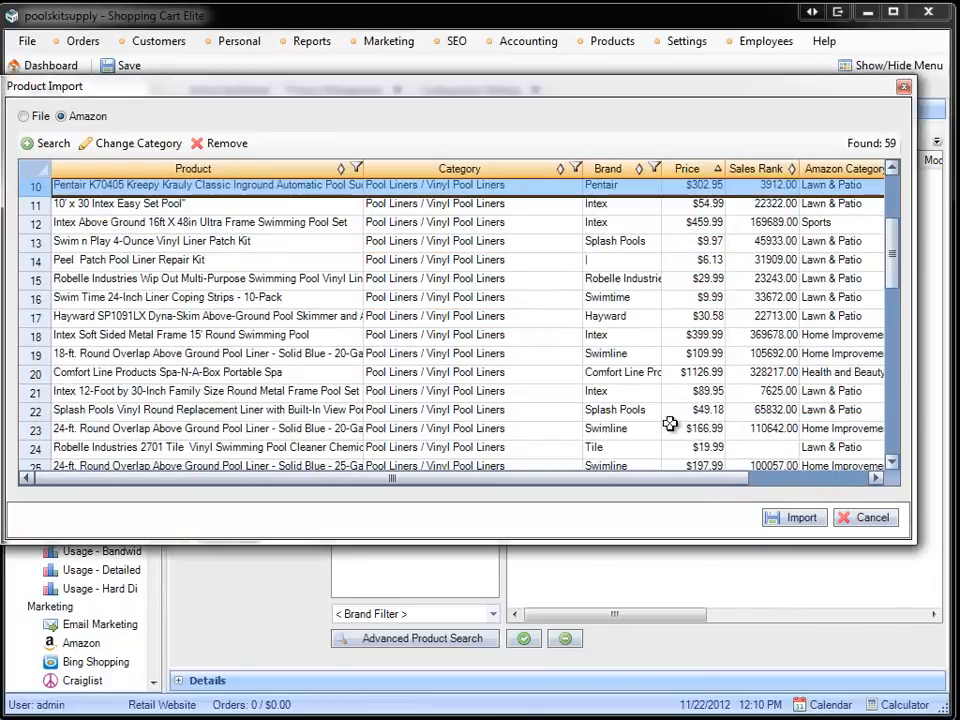
scroll(660, 358, "down", 5)
scroll(670, 403, "down", 7)
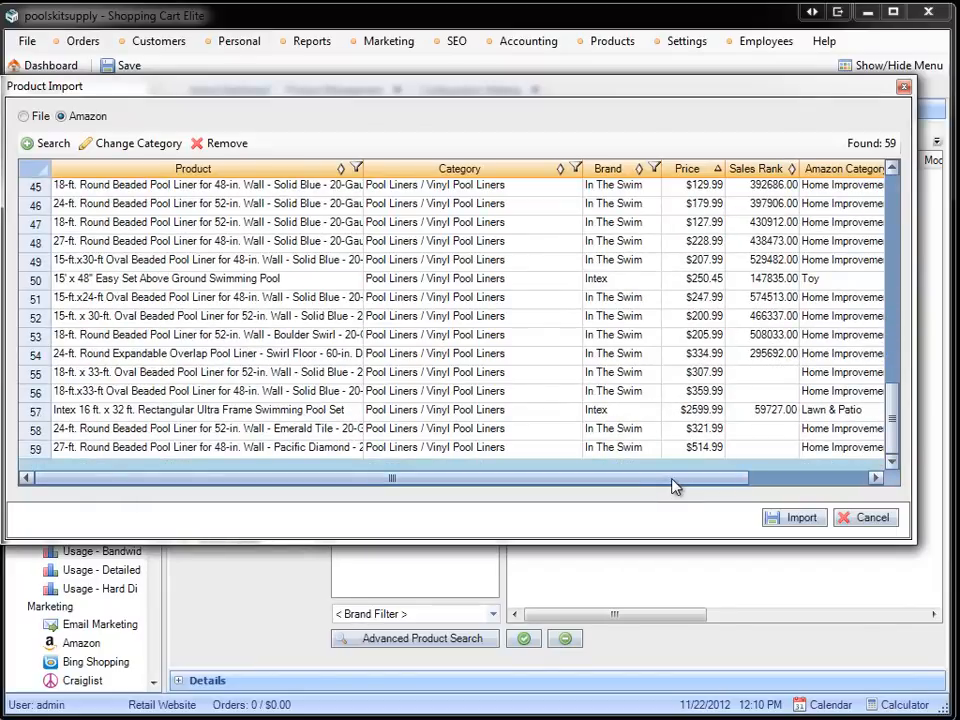
left_click_drag(671, 484, 845, 484)
left_click_drag(634, 480, 467, 437)
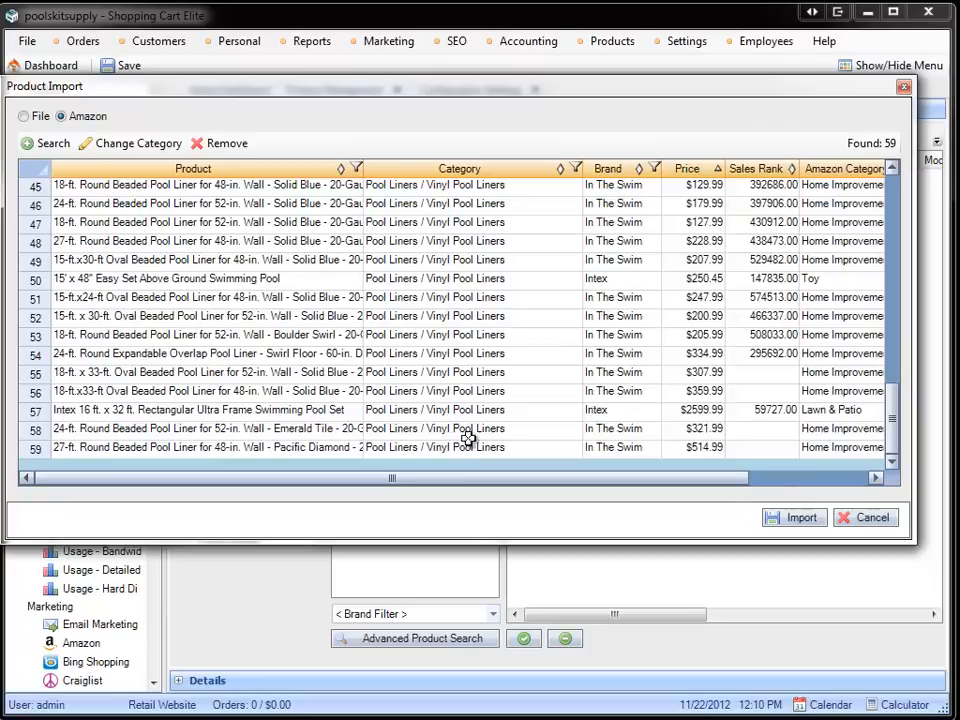
left_click(634, 358)
scroll(634, 360, "up", 2)
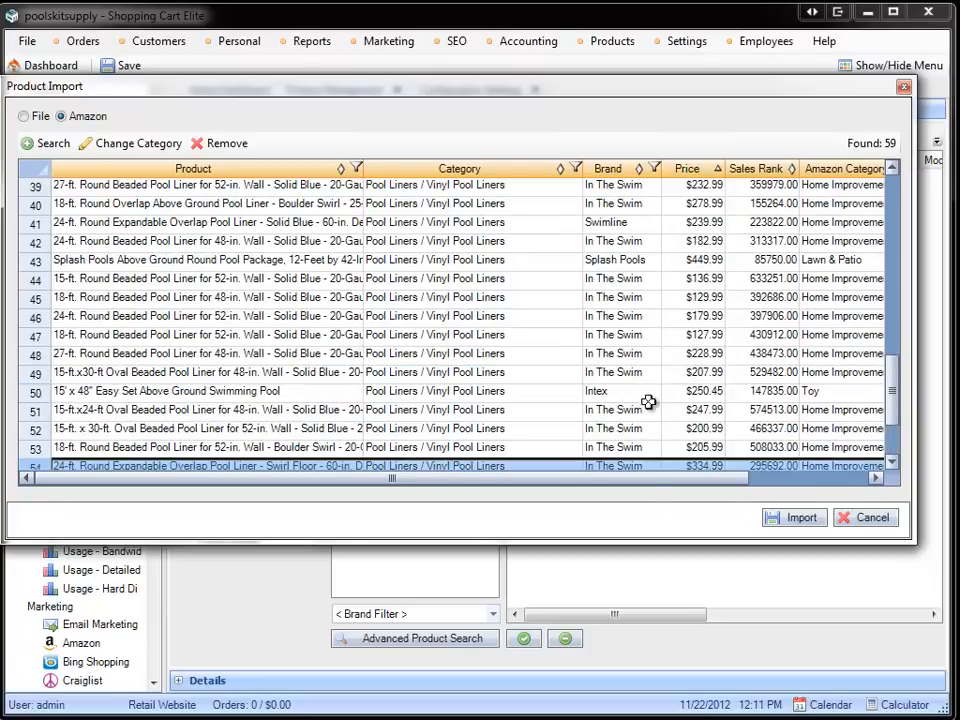
Sort the products by Amazon Category and remove those in Health and Beauty and Home.
left_click_drag(743, 486, 764, 485)
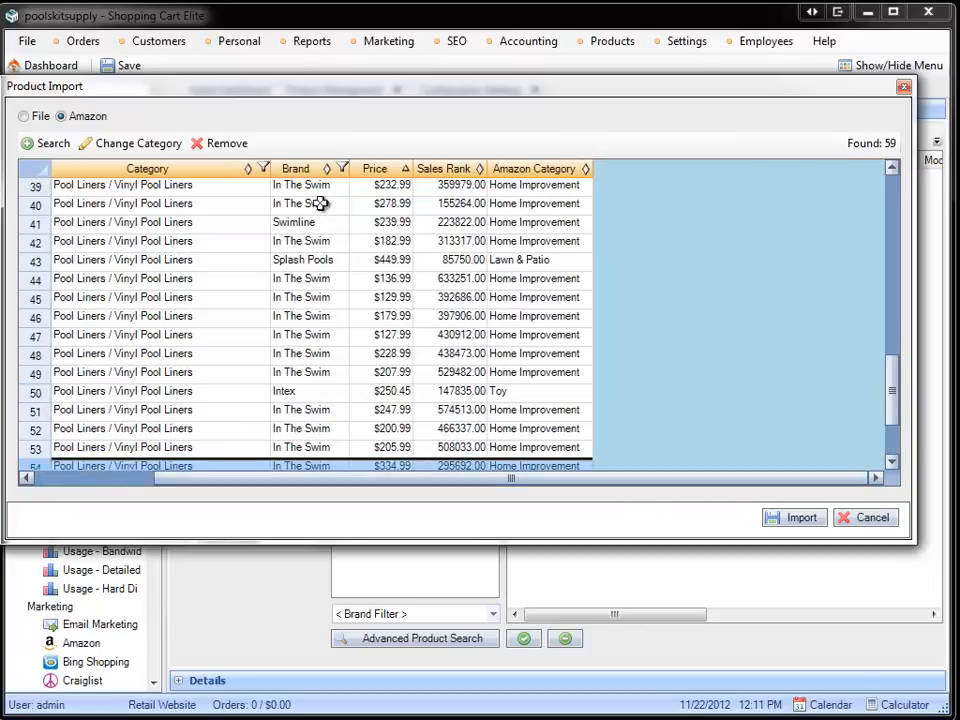
left_click(588, 170)
scroll(574, 290, "up", 12)
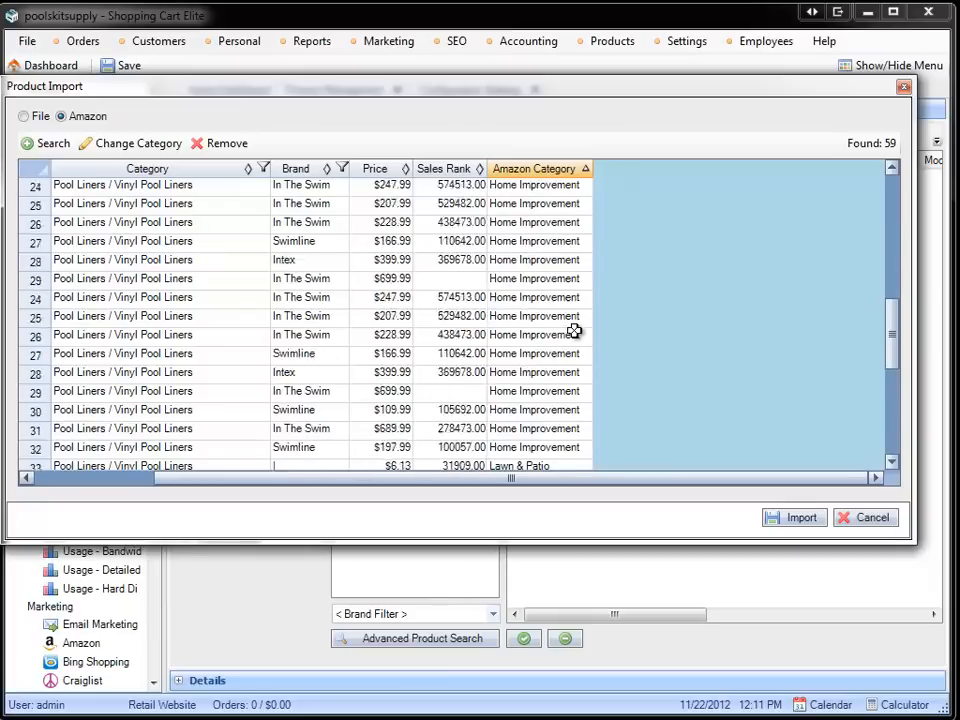
left_click(503, 221, "shift")
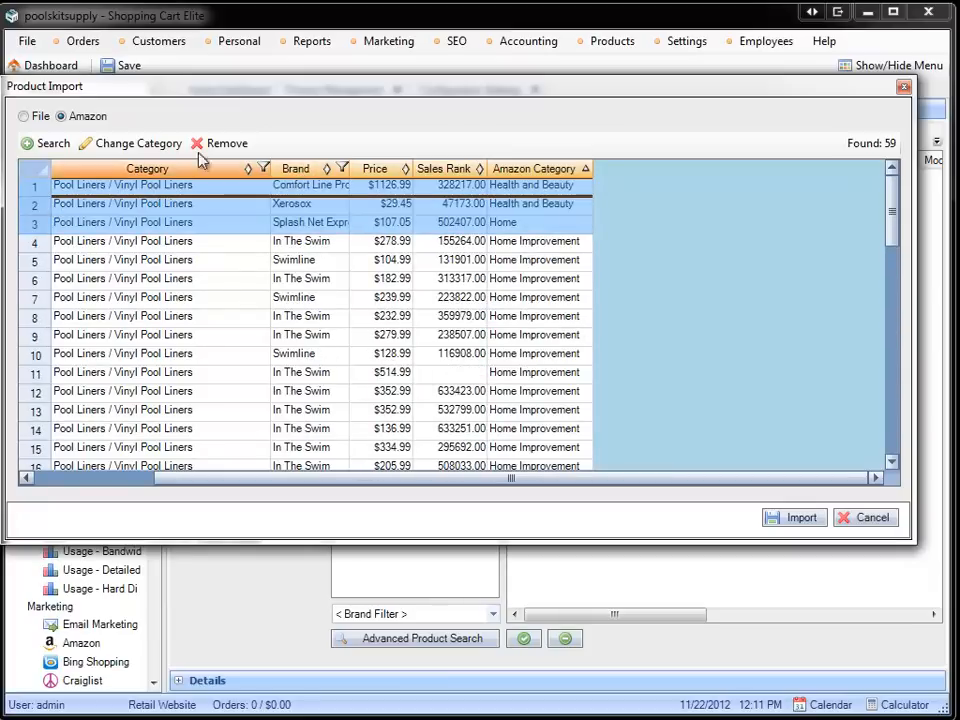
left_click(229, 147)
Remove the products sorted after the Lawn & Patio category, such as the Sports and Toy items.
scroll(443, 339, "down", 14)
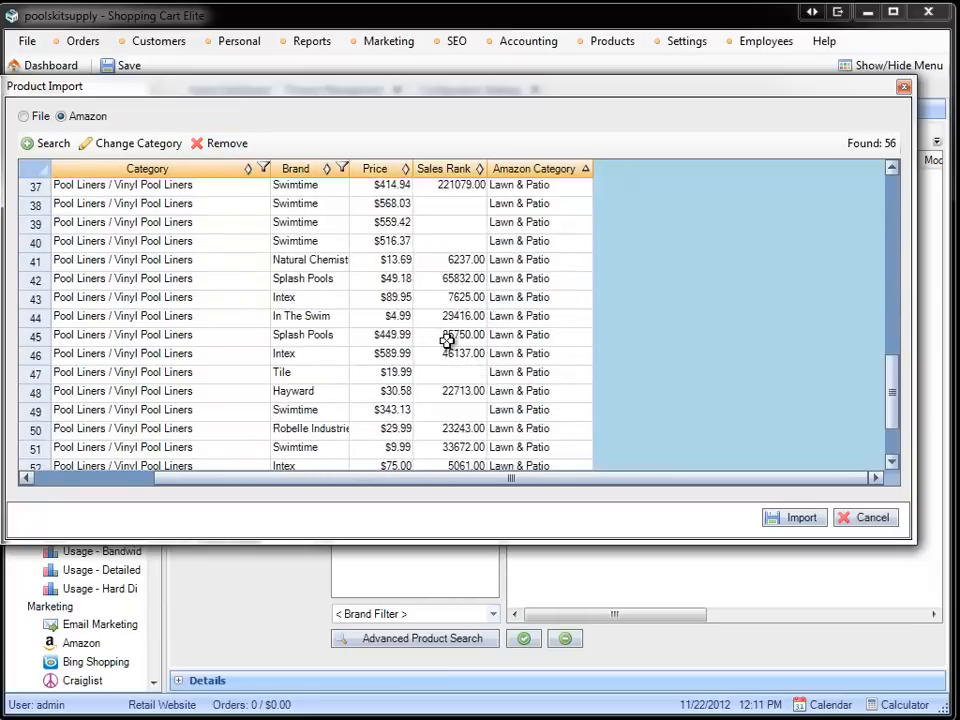
left_click_drag(499, 390, 508, 470)
left_click(229, 146)
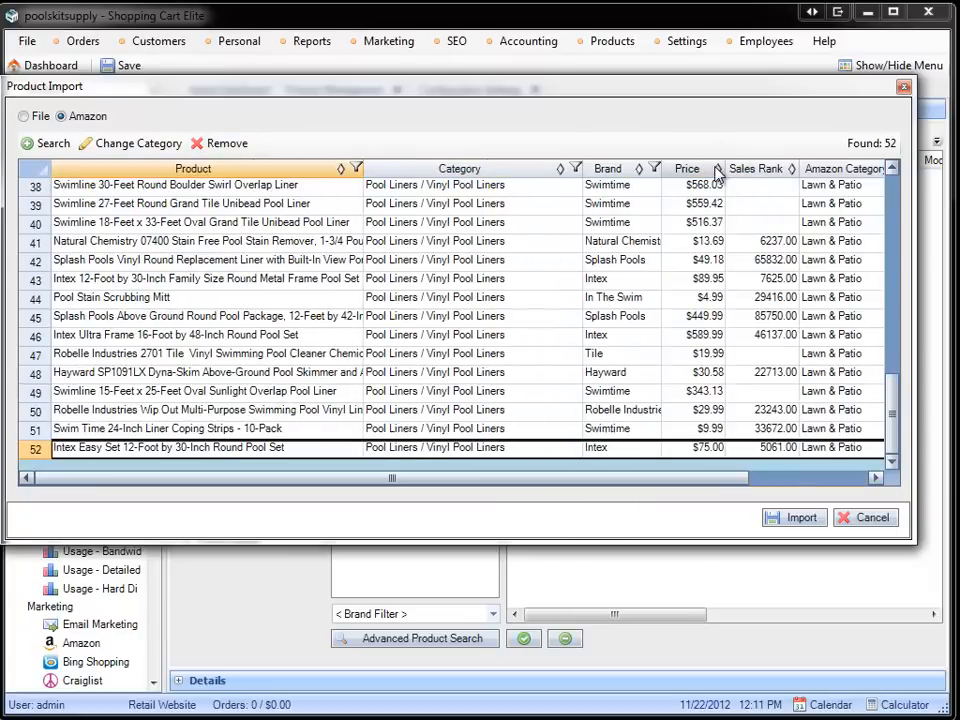
Sort the products by price and remove the cheapest ones, up to and including the $89.95 Intex 12-Foot pool set.
left_click(687, 168)
scroll(693, 381, "up", 12)
left_click_drag(681, 186, 701, 392)
left_click_drag(701, 474, 736, 350)
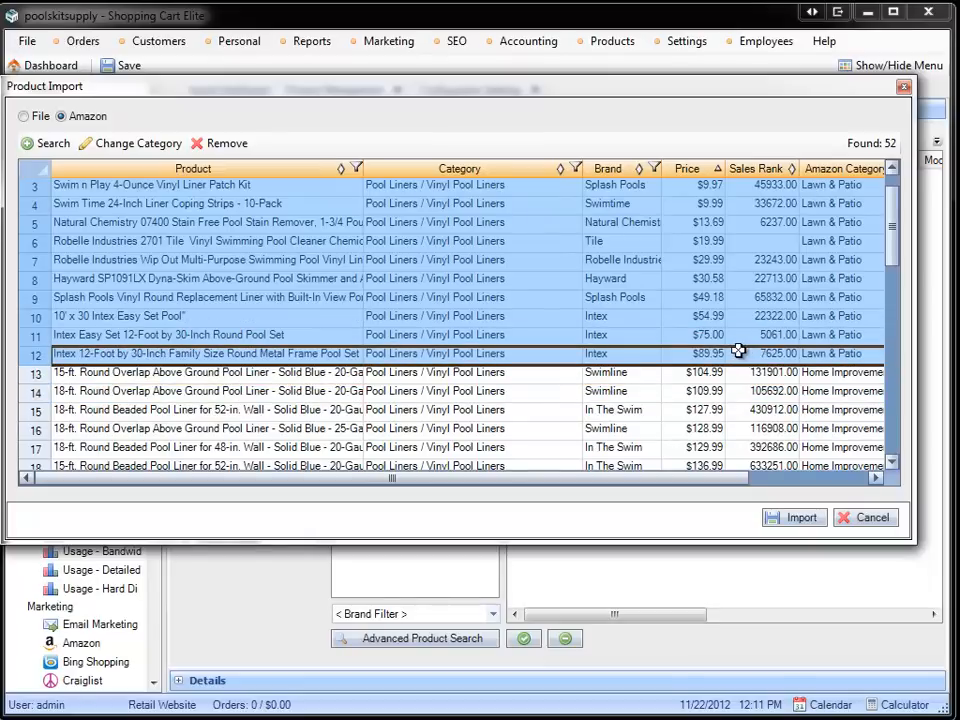
left_click(226, 144)
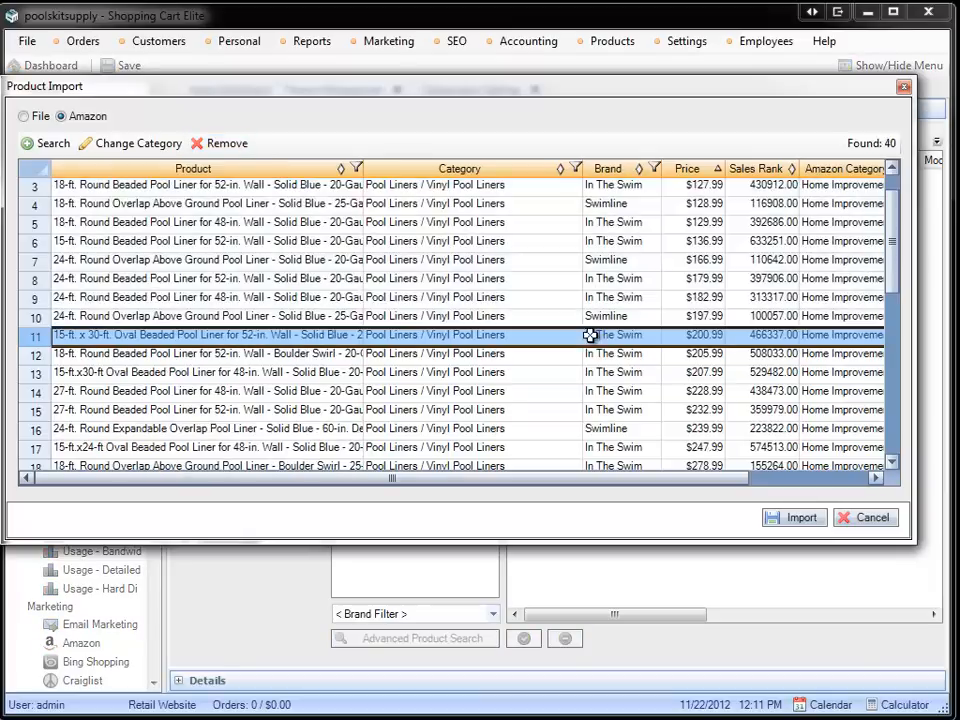
Check the most expensive remaining products and sort the list by sales rank in ascending order.
scroll(679, 279, "down", 8)
left_click(669, 264)
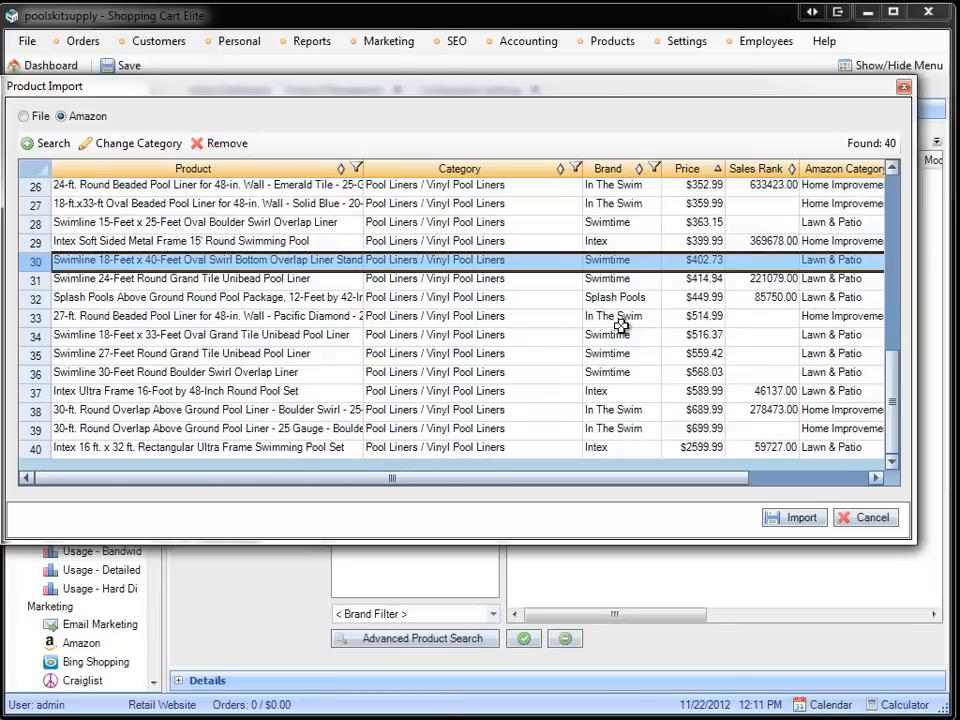
left_click(700, 447)
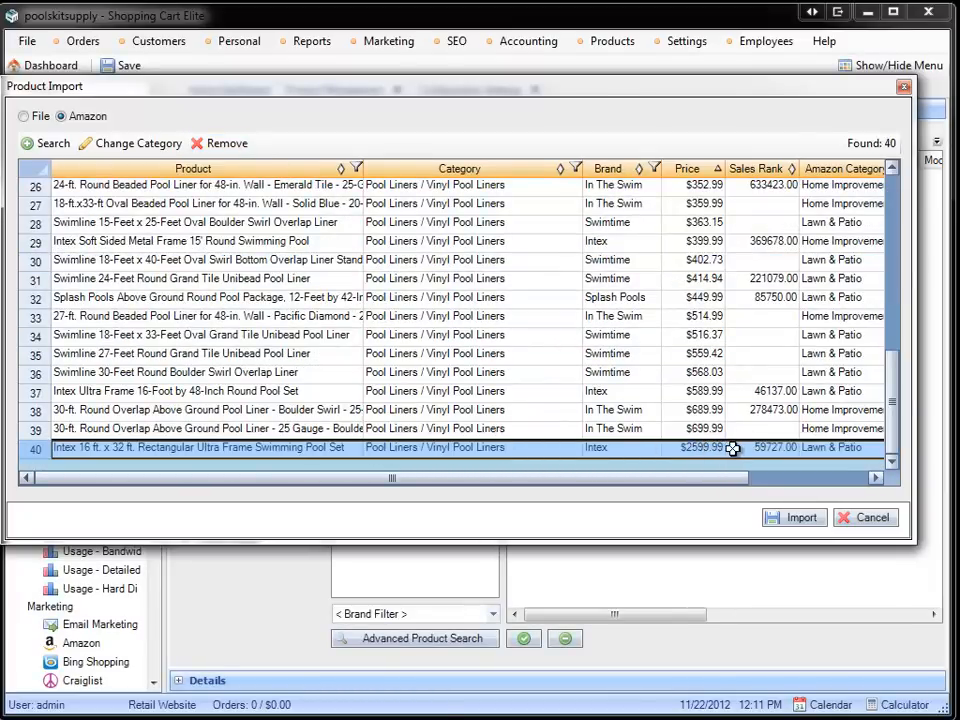
scroll(775, 300, "up", 1)
left_click(786, 169)
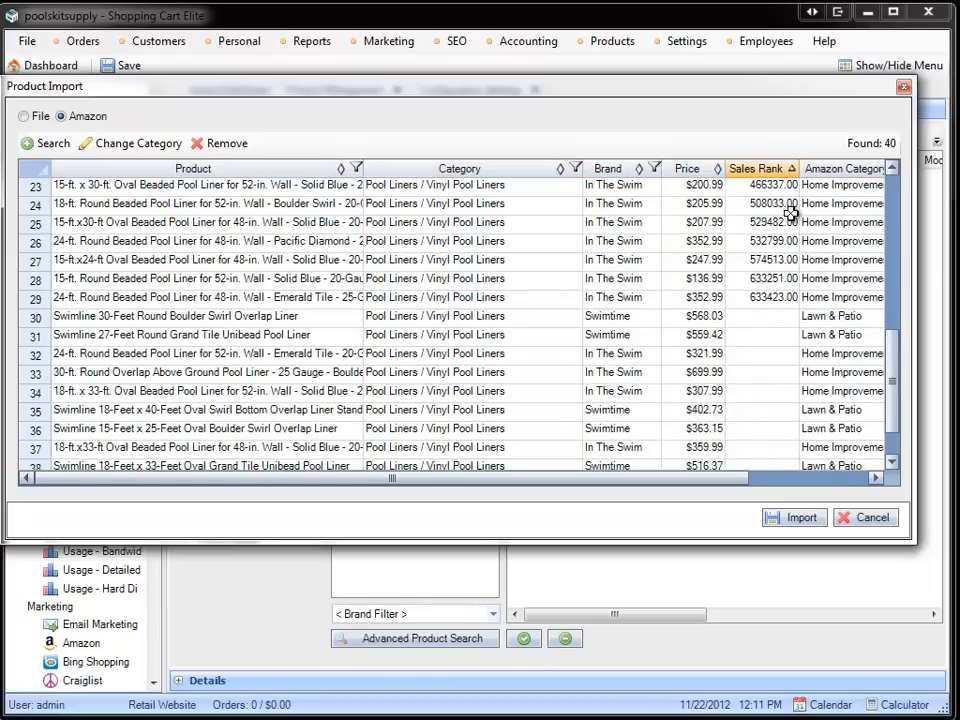
scroll(783, 215, "up", 5)
scroll(783, 215, "up", 3)
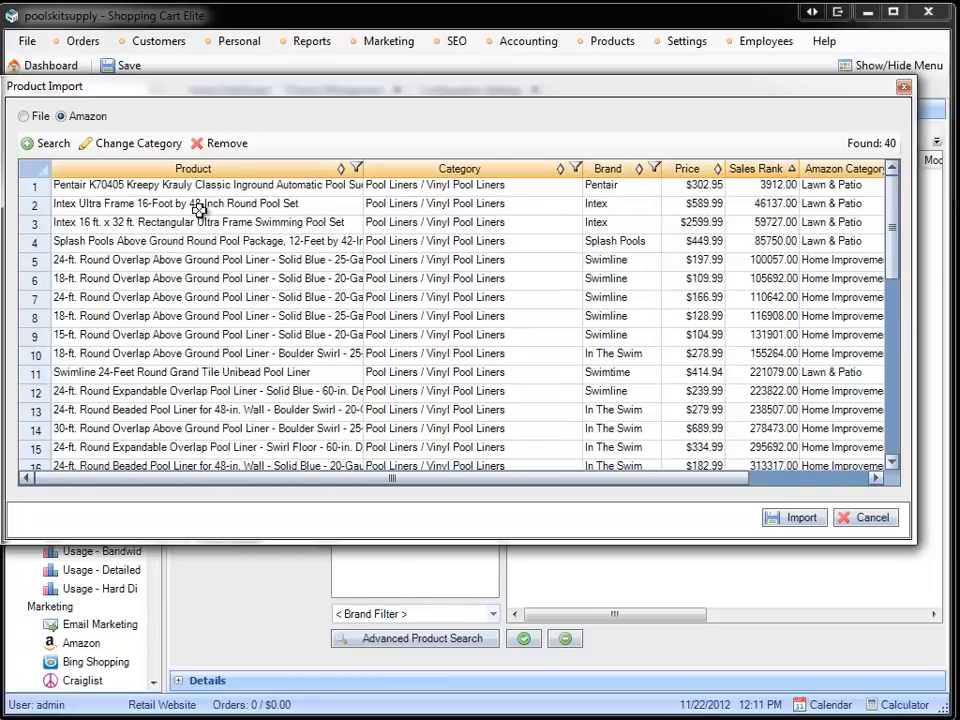
Compare the sales ranks starting from the Pentair pool cleaner, and widen the Product column to show more of the titles.
left_click(611, 187)
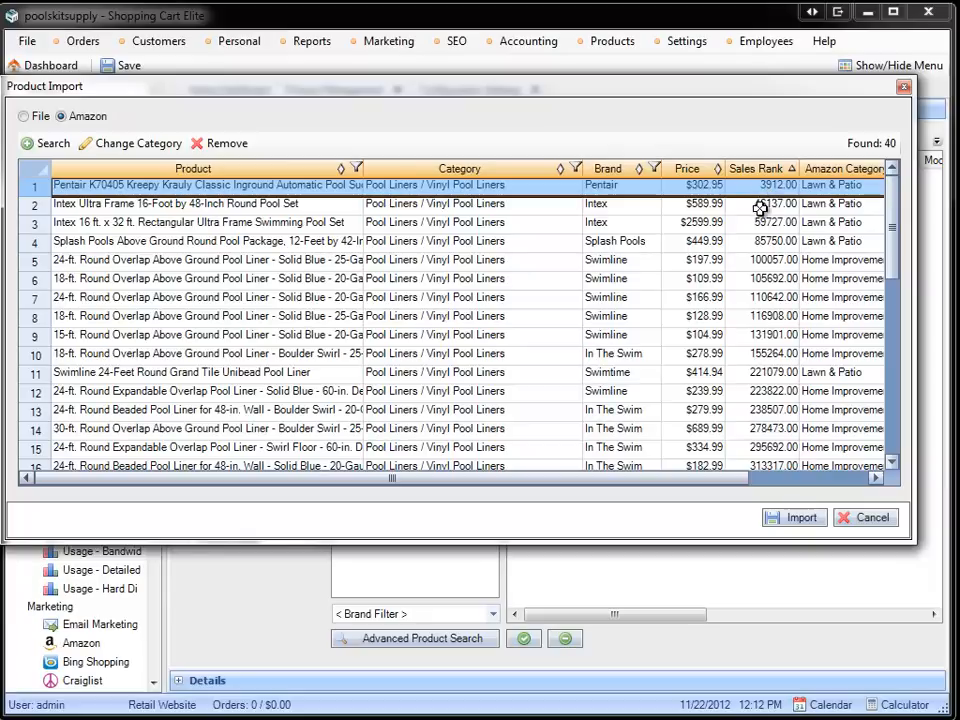
scroll(793, 240, "down", 5)
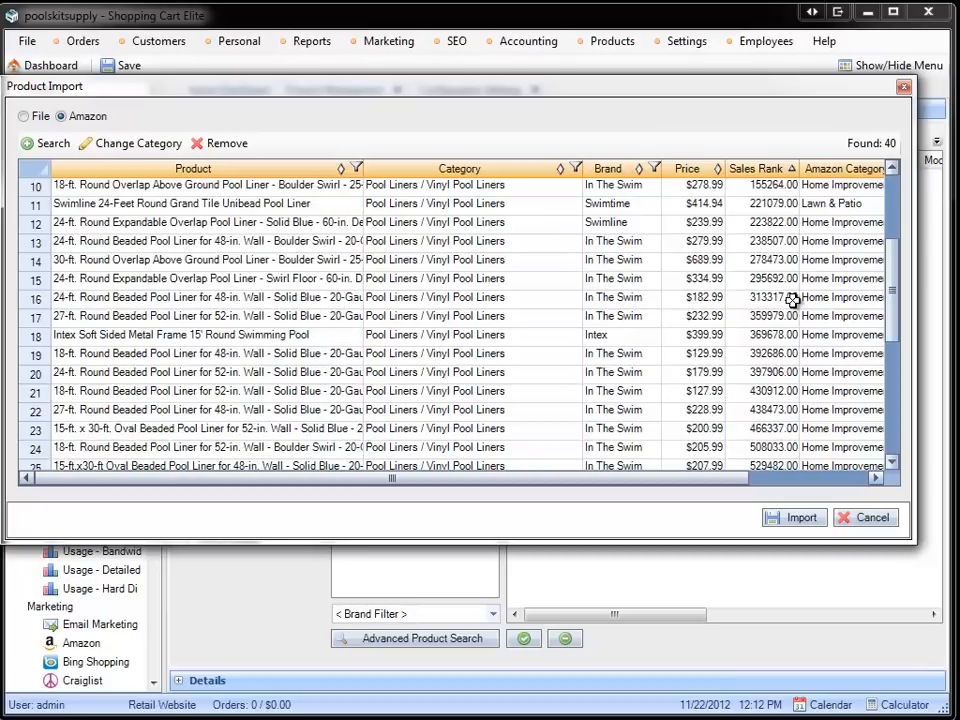
scroll(790, 260, "up", 5)
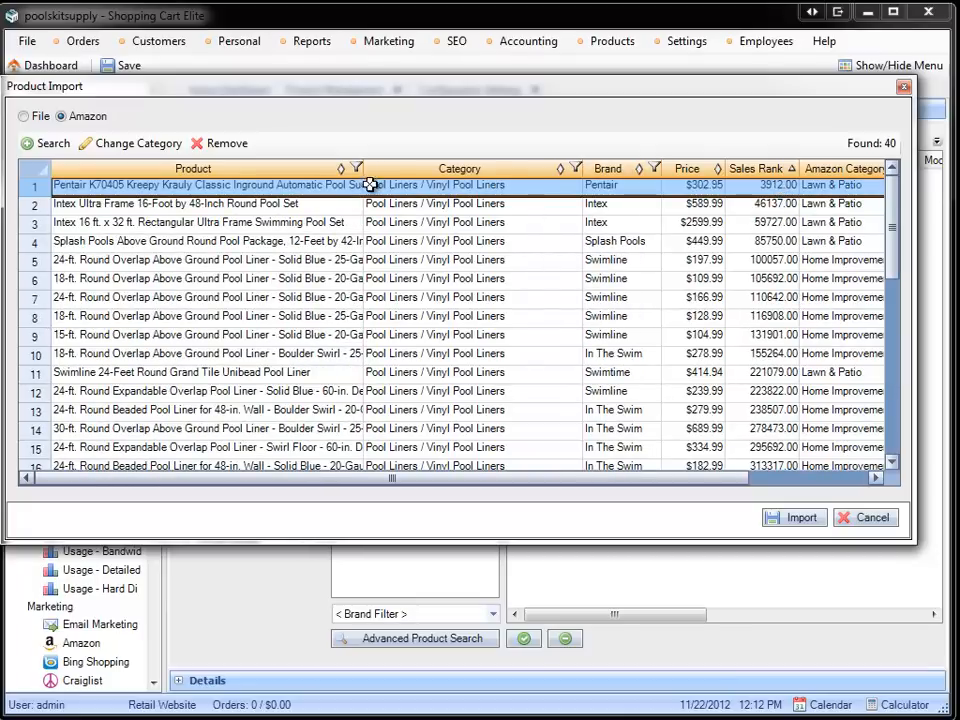
left_click_drag(362, 172, 415, 172)
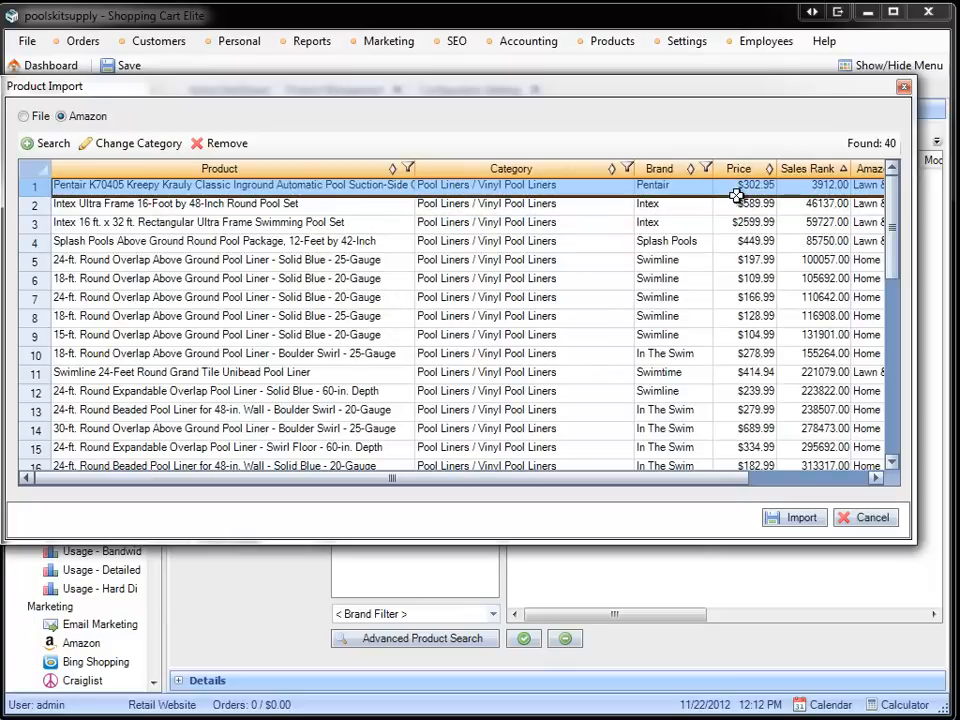
Examine the sales ranks down to the last ranked product and the unranked ones below it, moving the import window slightly.
scroll(733, 272, "down", 8)
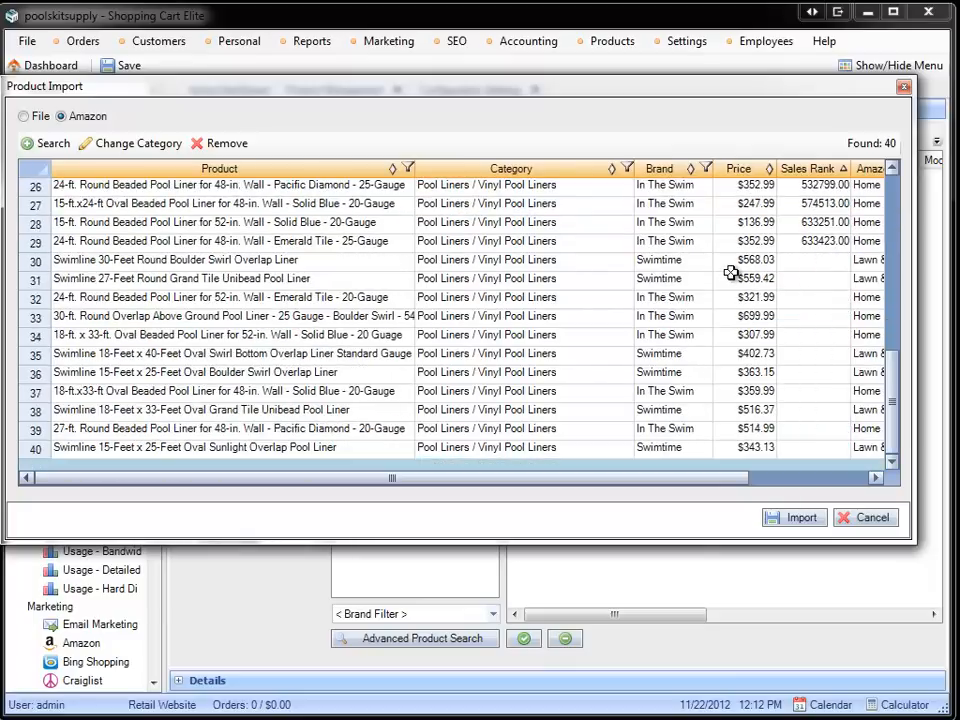
scroll(778, 330, "up", 1)
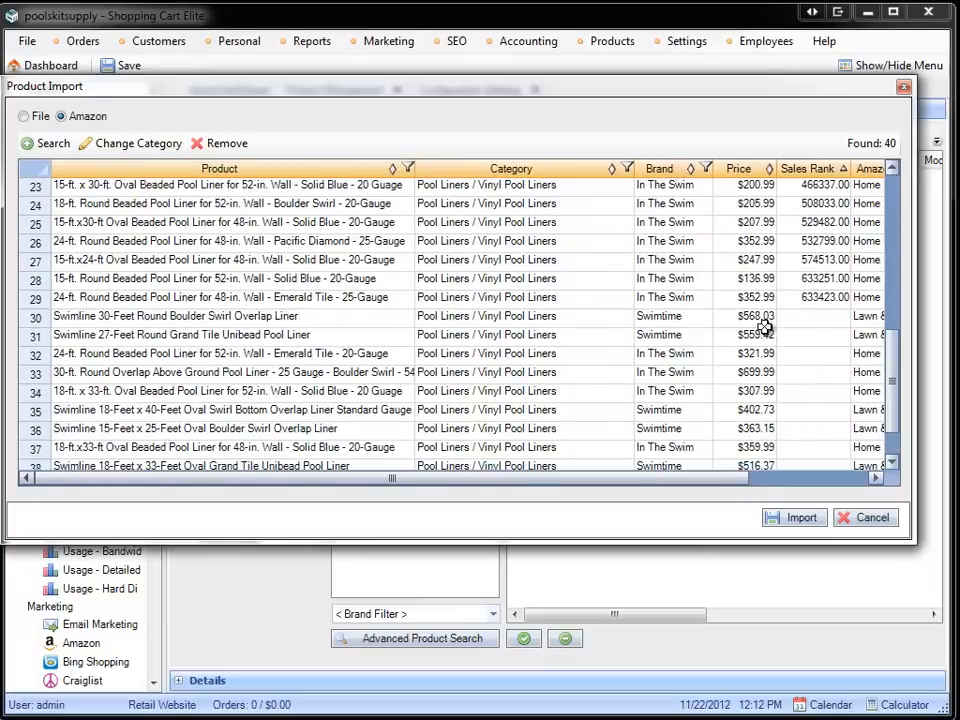
scroll(810, 300, "up", 8)
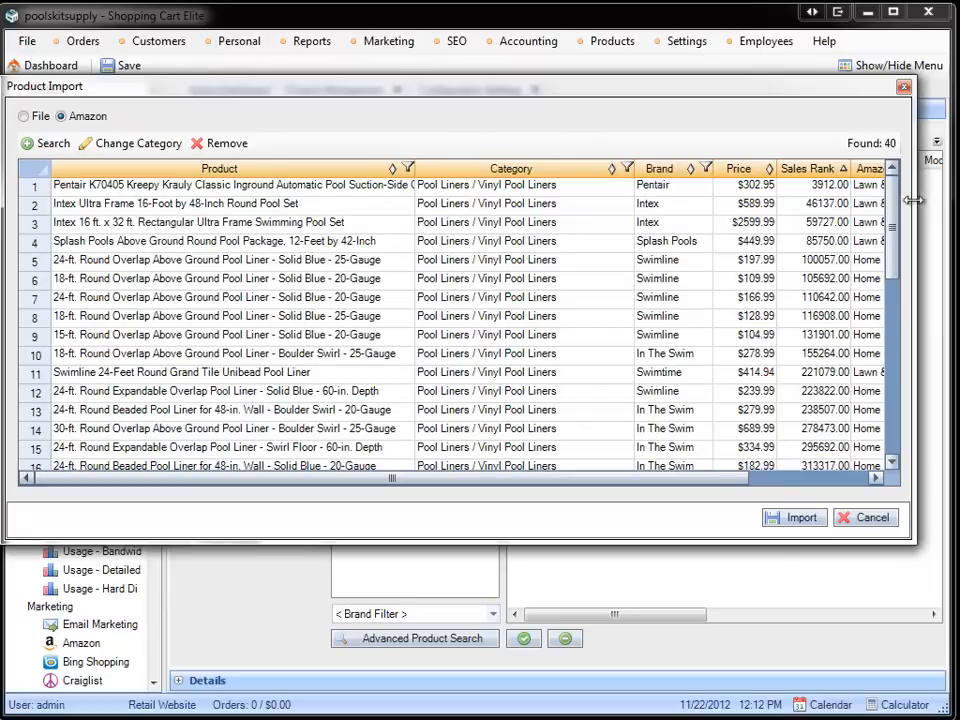
scroll(581, 402, "down", 8)
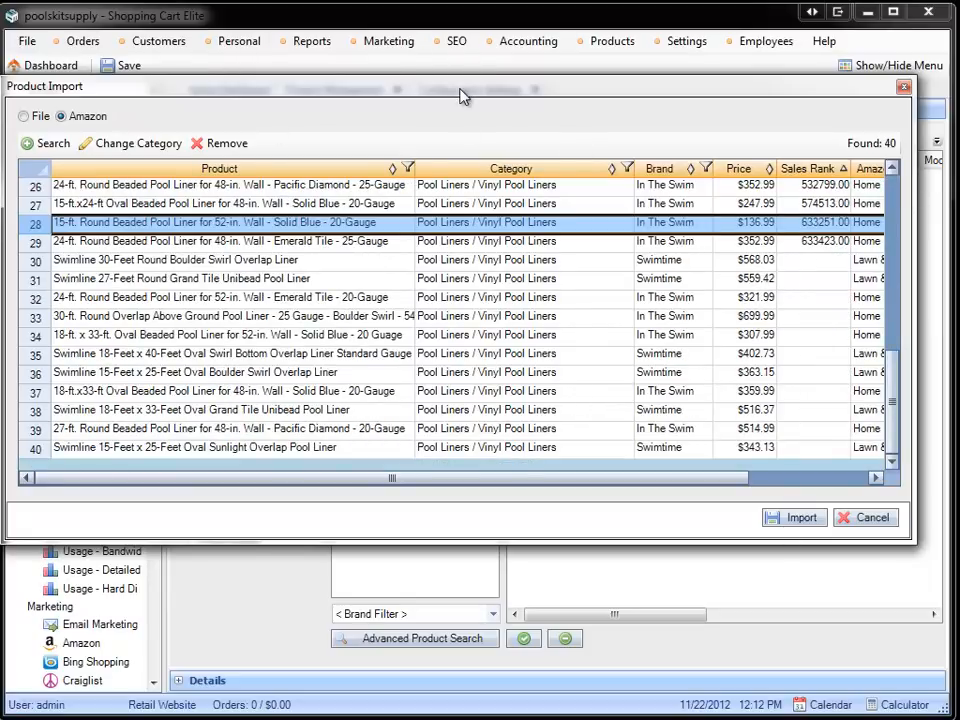
left_click_drag(463, 95, 481, 77)
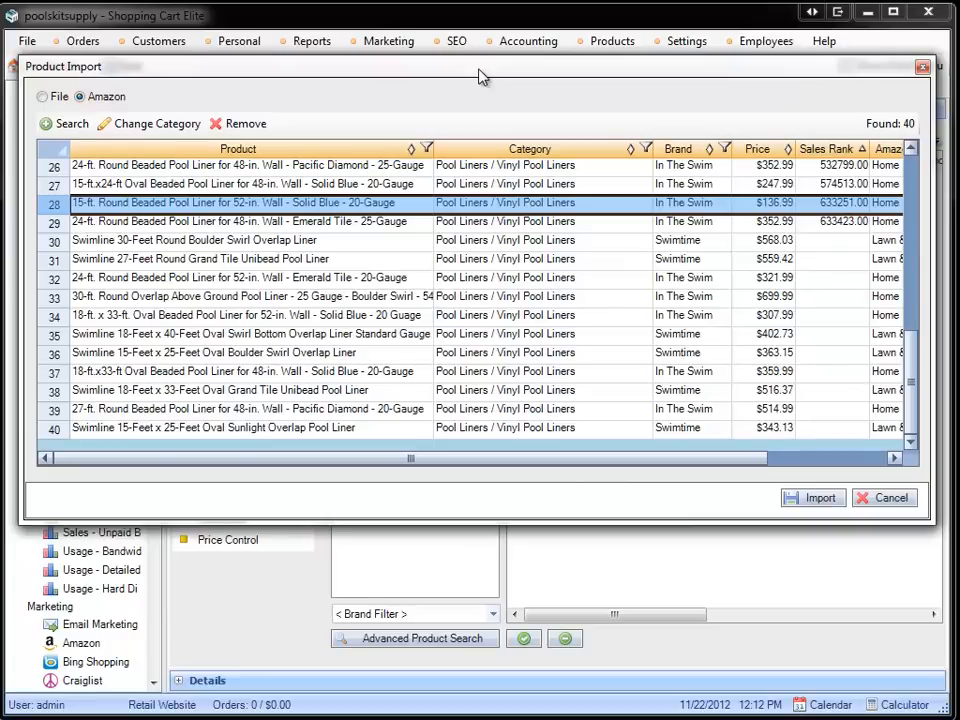
left_click(553, 222)
Import the filtered Amazon pool liner products into the store and acknowledge the notice.
scroll(552, 225, "up", 7)
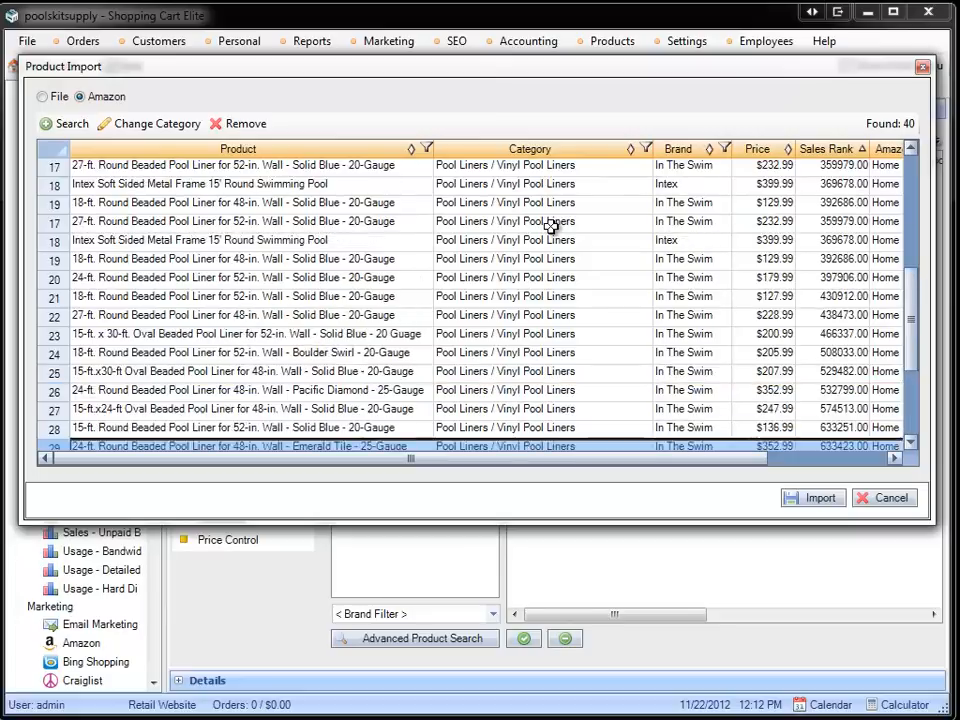
scroll(551, 226, "up", 2)
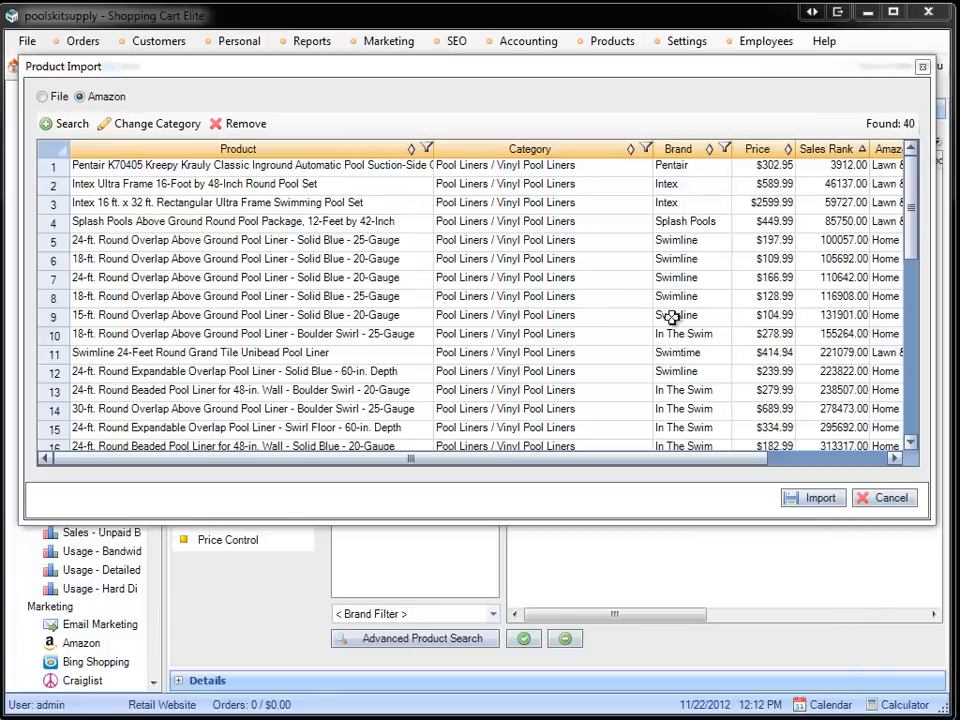
left_click(816, 499)
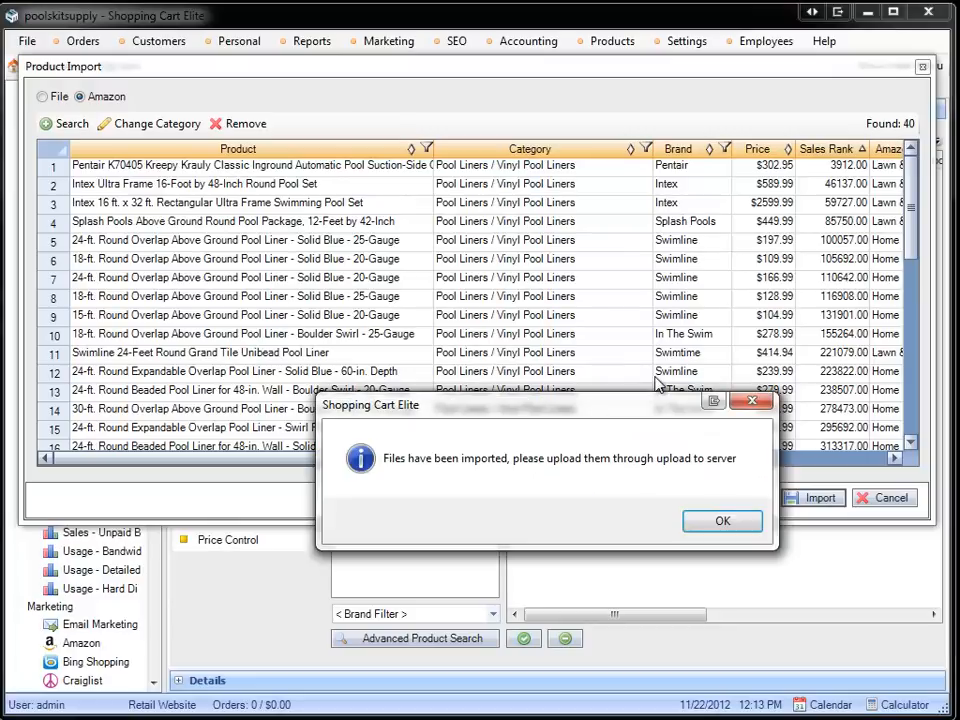
left_click(705, 524)
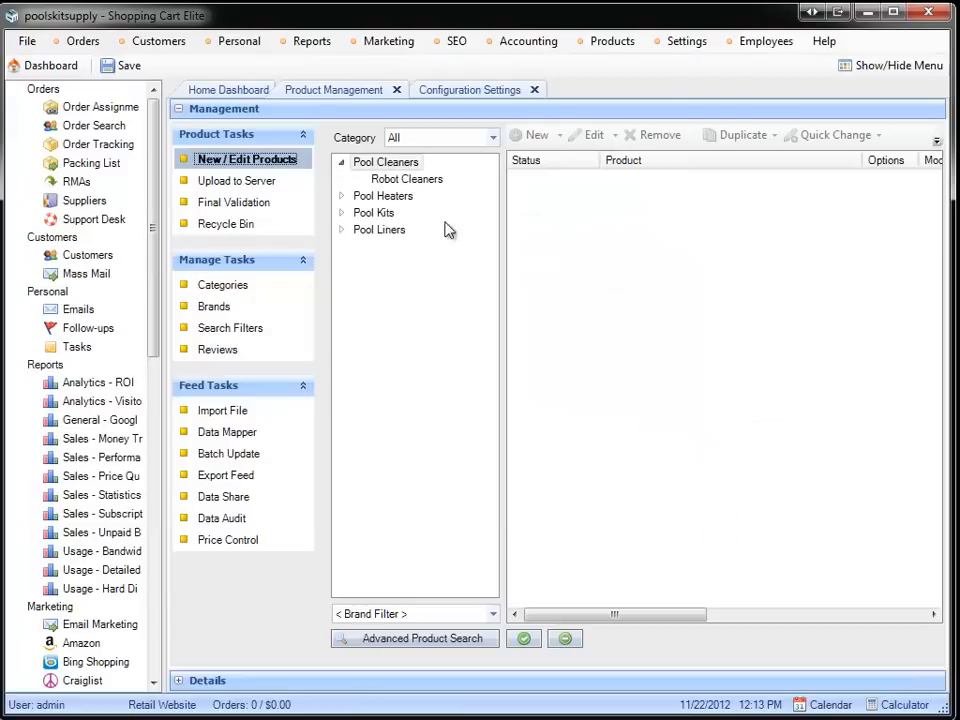
Select all pending products awaiting upload to the server, then upload and approve them.
left_click(187, 186)
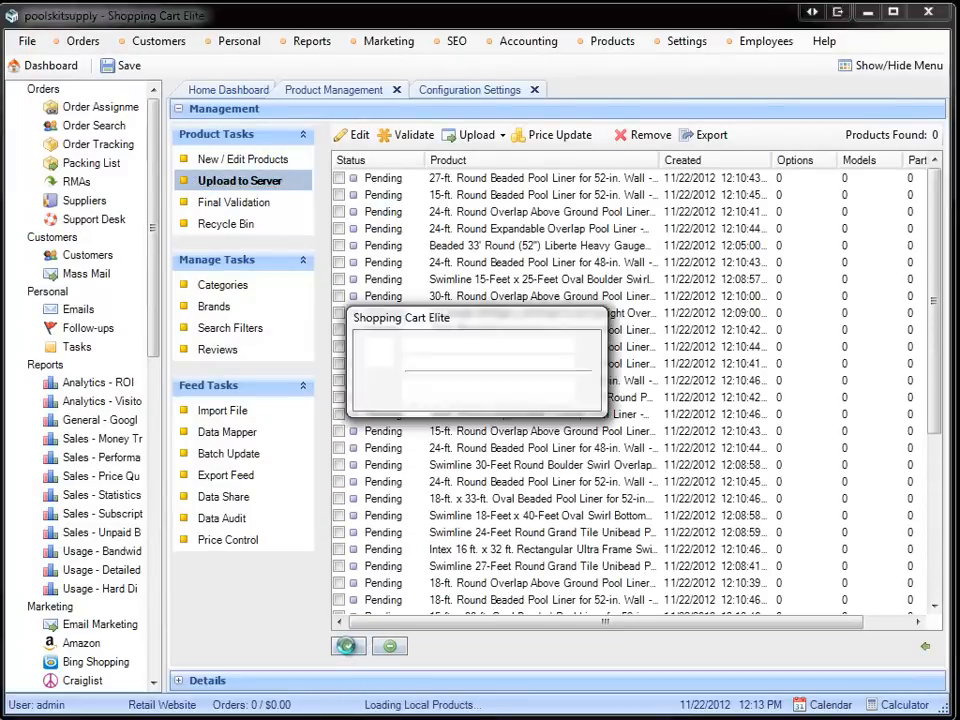
left_click(349, 646)
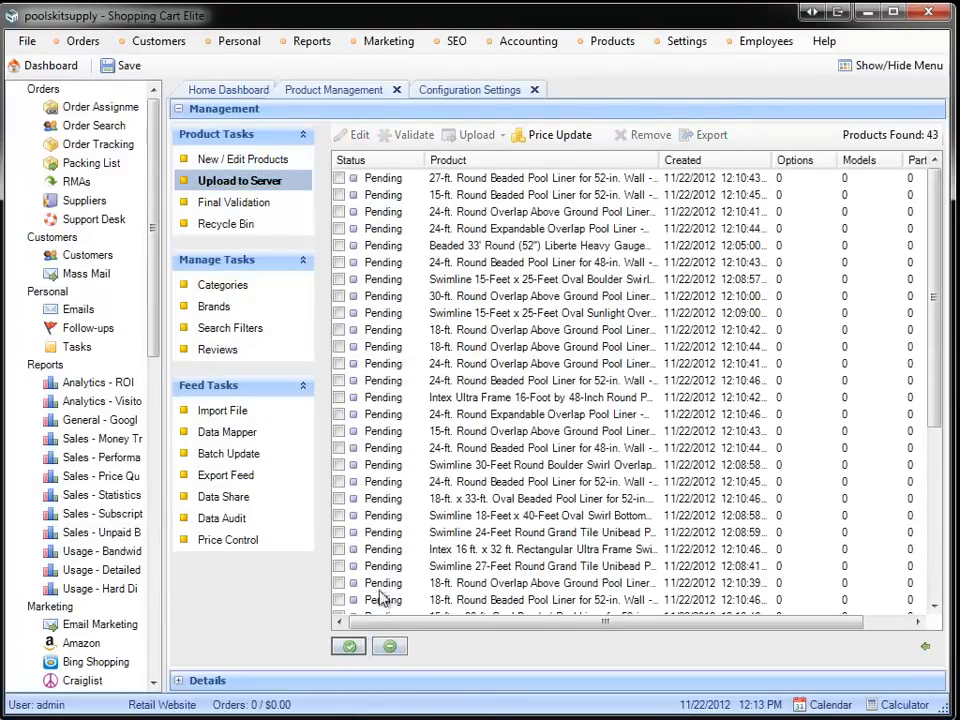
left_click(489, 134)
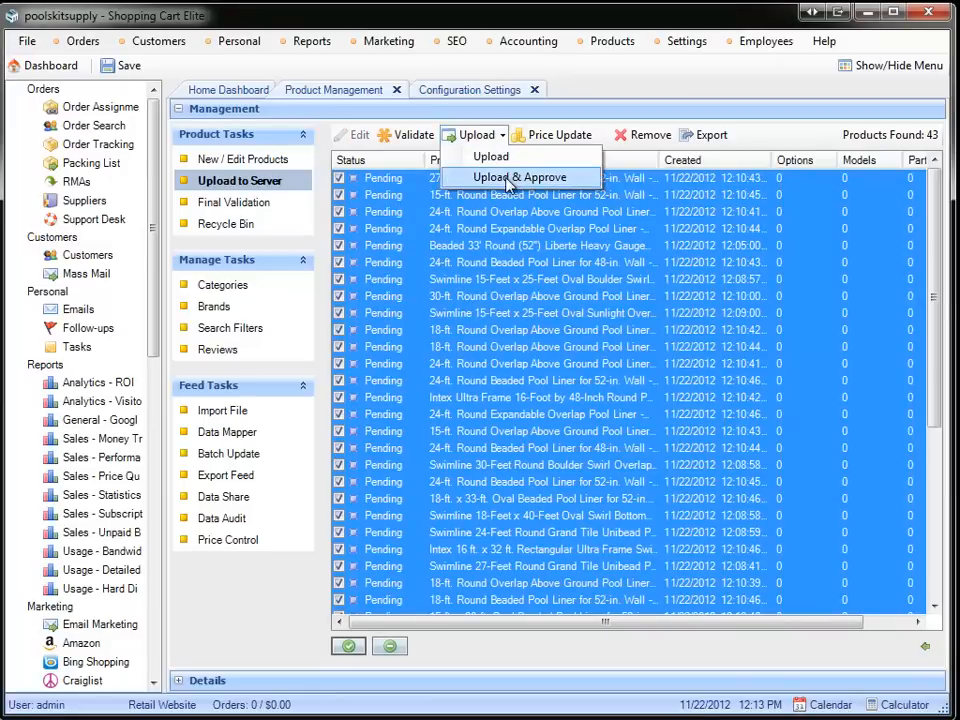
left_click(508, 179)
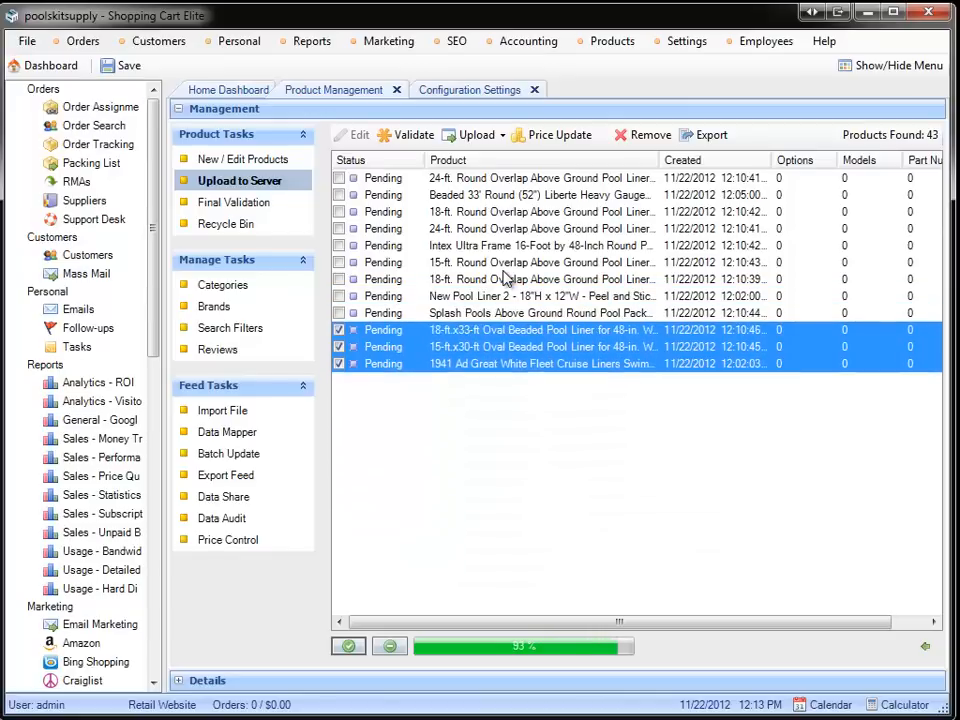
left_click(720, 521)
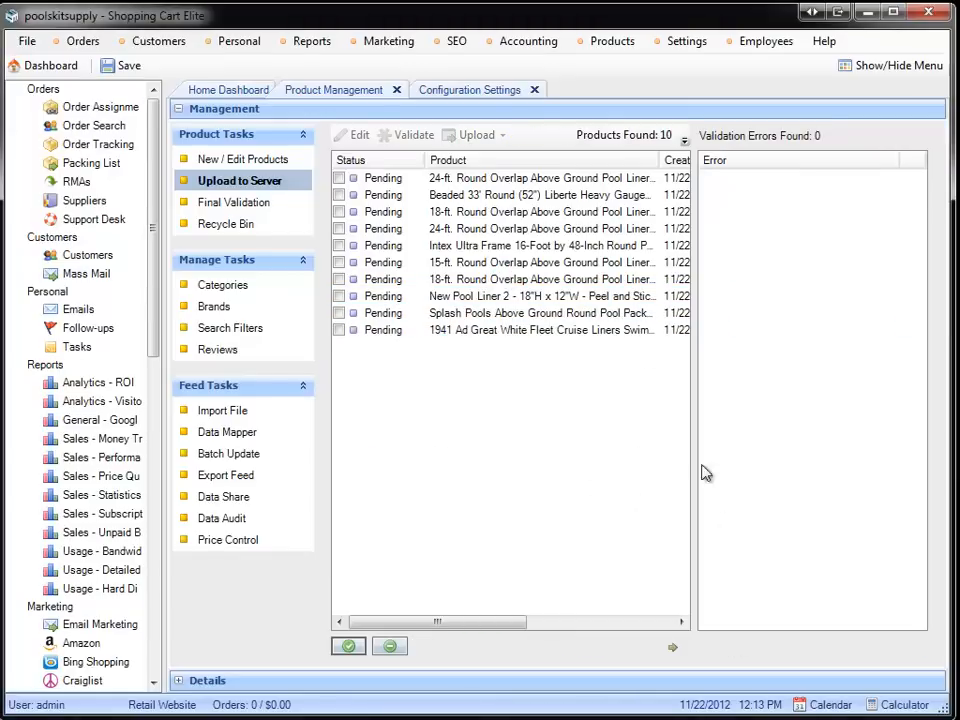
Validate the second pending 24-ft. Round Overlap Above Ground Pool Liner and inspect its most serious validation error.
left_click(534, 230)
left_click(416, 134)
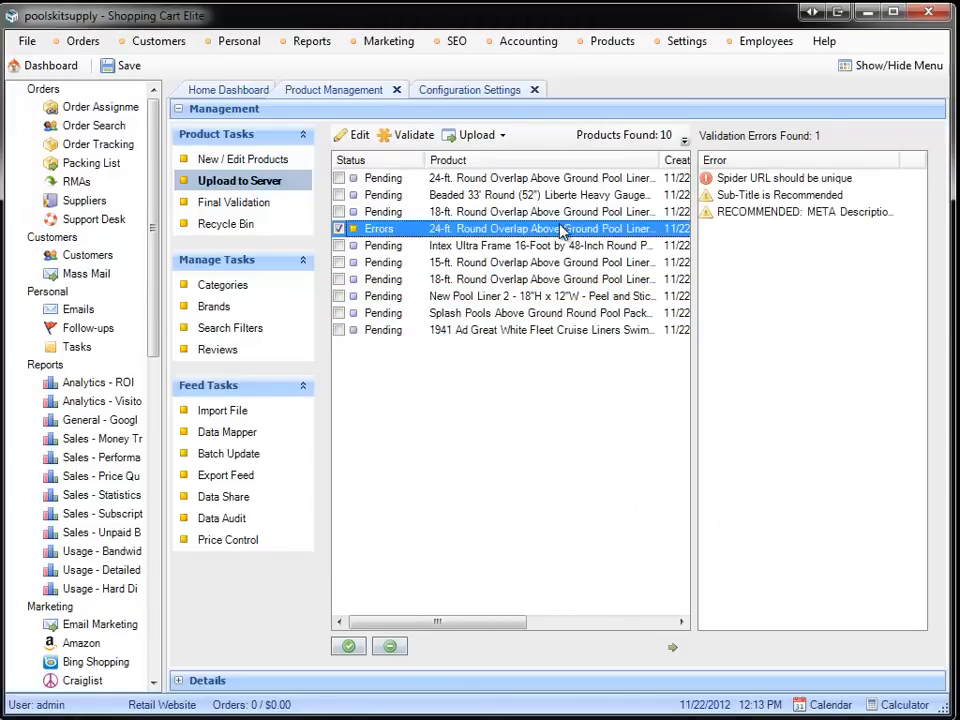
left_click(790, 180)
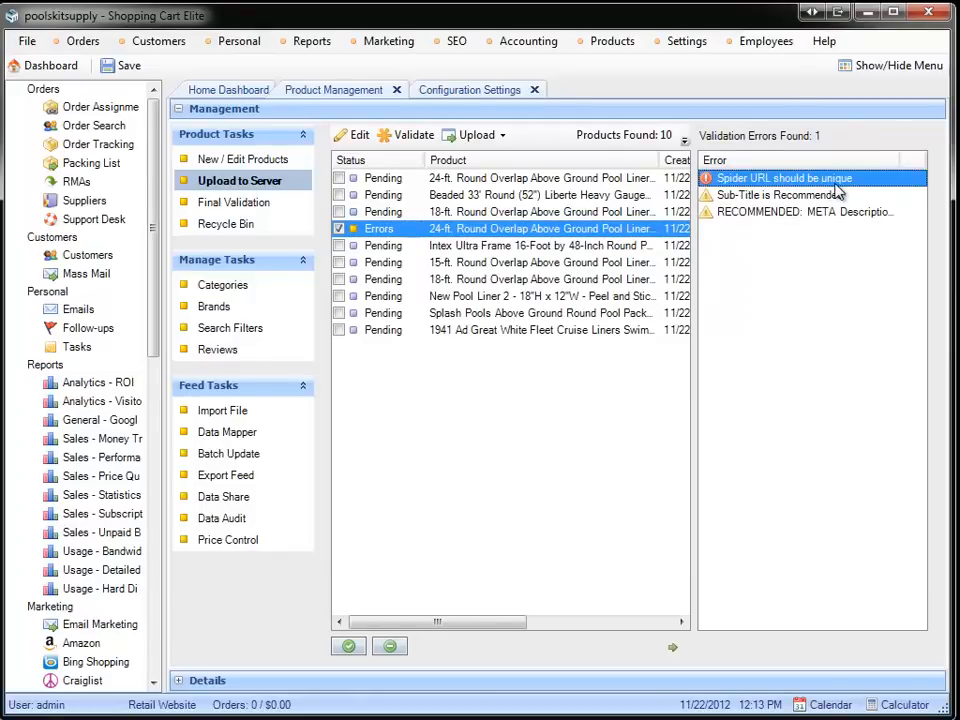
Remove the local copy of the validated 24-ft. Round Overlap Above Ground Pool Liner.
left_click(684, 139)
left_click(675, 162)
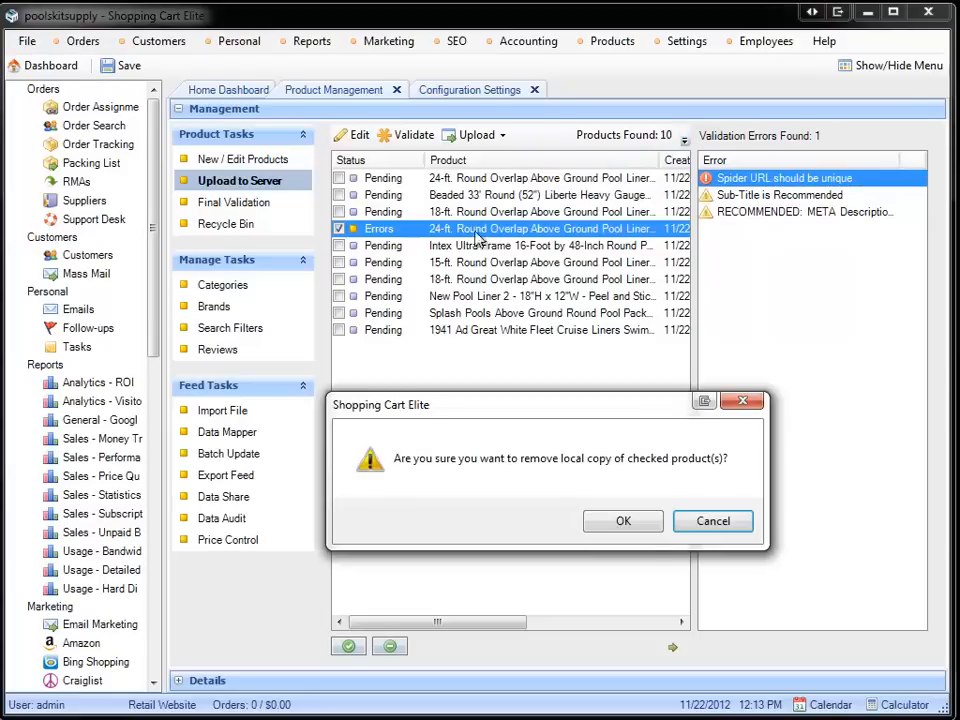
left_click(626, 522)
Validate the 1941 Ad Great White Fleet product and inspect its part number and meta keyword errors.
left_click(418, 138)
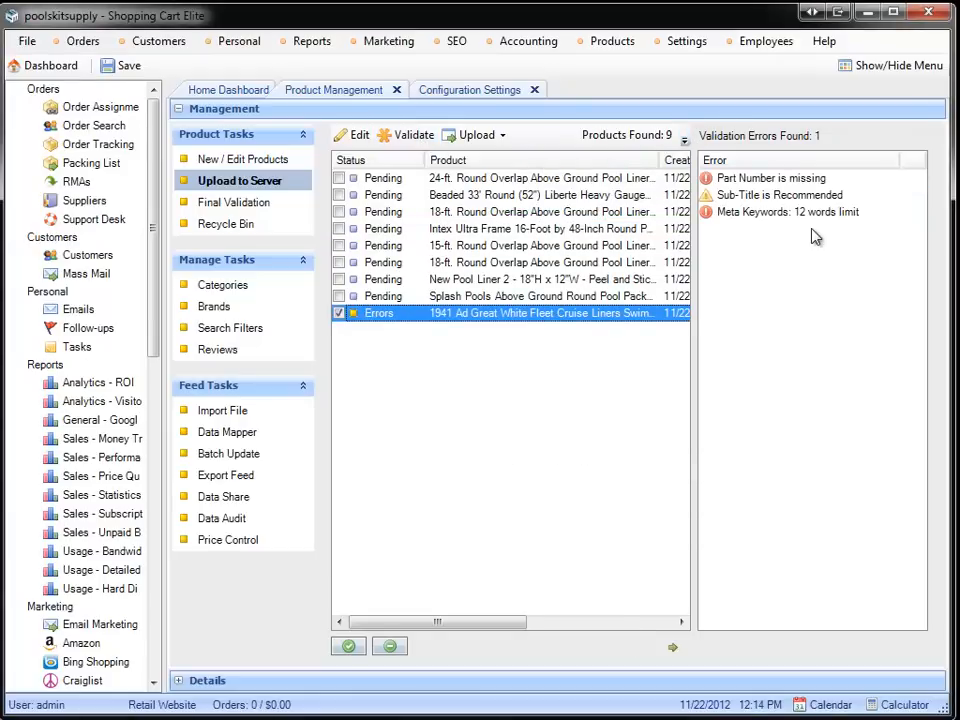
left_click(778, 213)
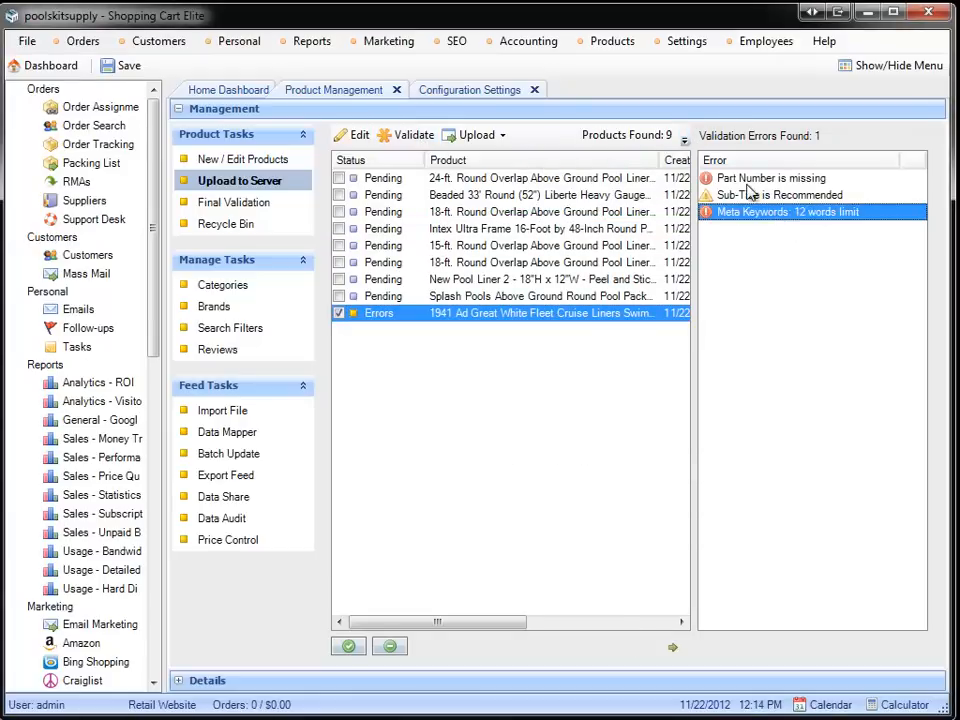
left_click(753, 180)
left_click(800, 213)
Open the 1941 Ad Great White Fleet product for editing, view its product and application details, and return to the upload list.
right_click(456, 316)
left_click(498, 329)
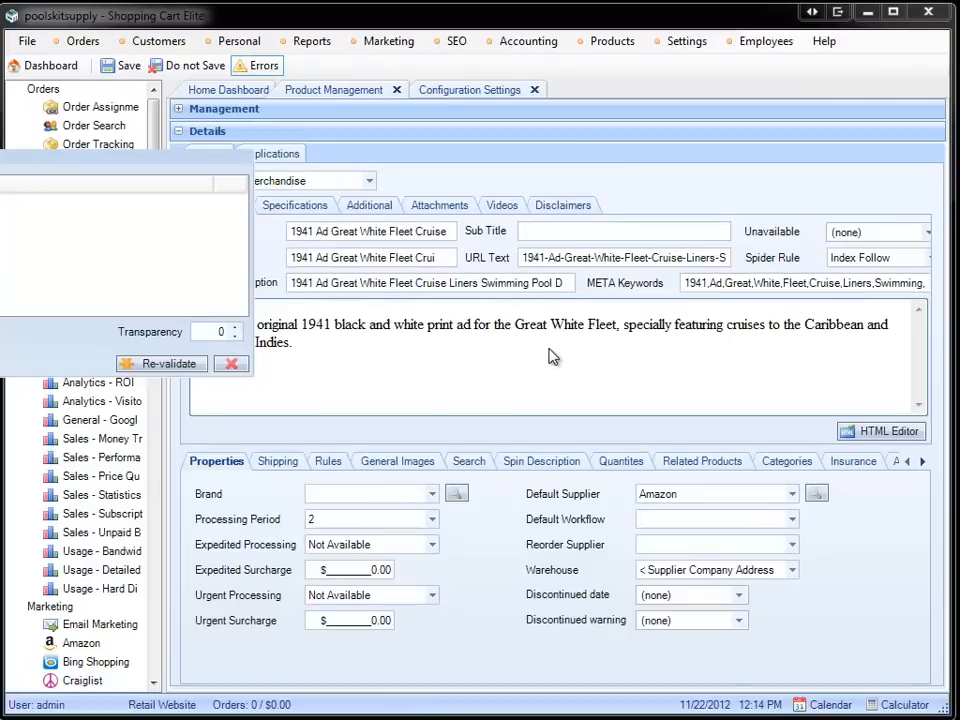
left_click(231, 363)
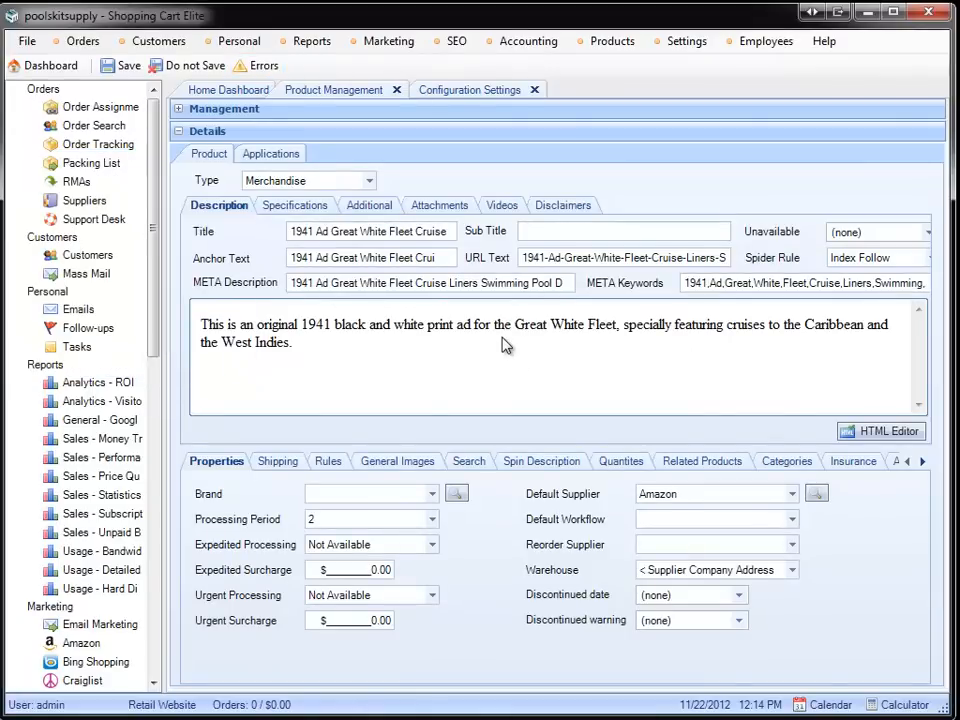
left_click(266, 157)
left_click(203, 155)
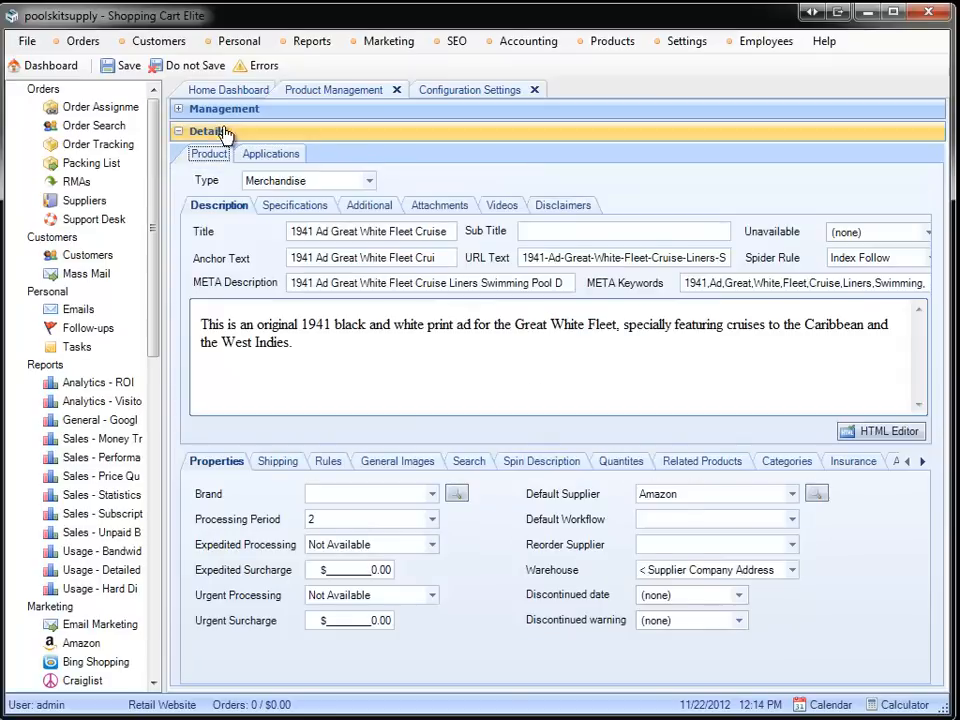
left_click(225, 131)
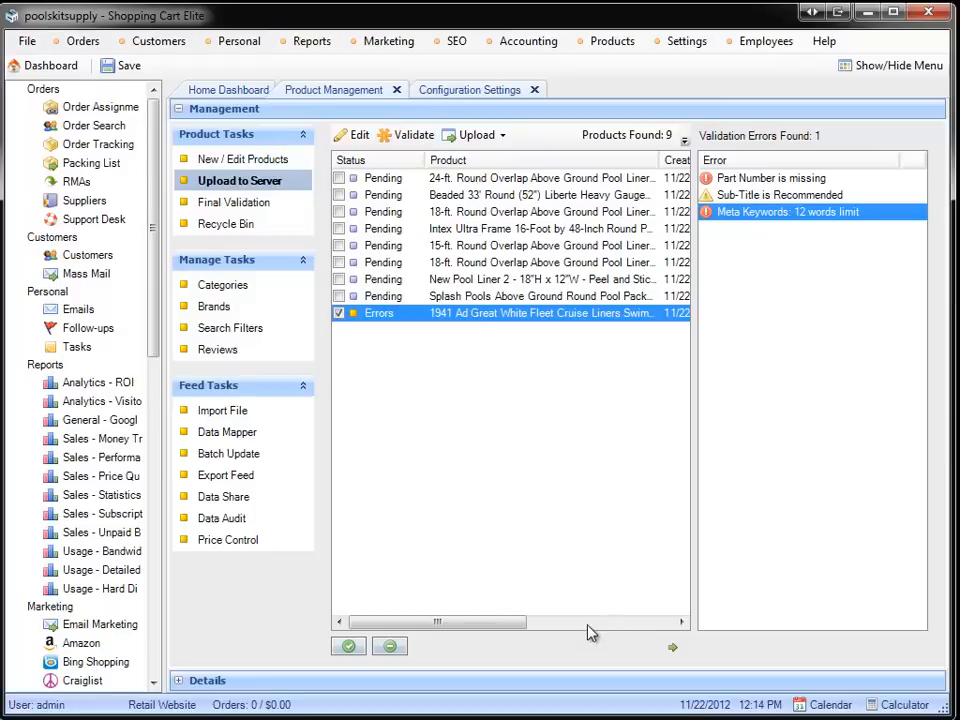
Validate the New Pool Liner 2 peel-and-stick product and inspect its product image error.
left_click(456, 296)
left_click(450, 279)
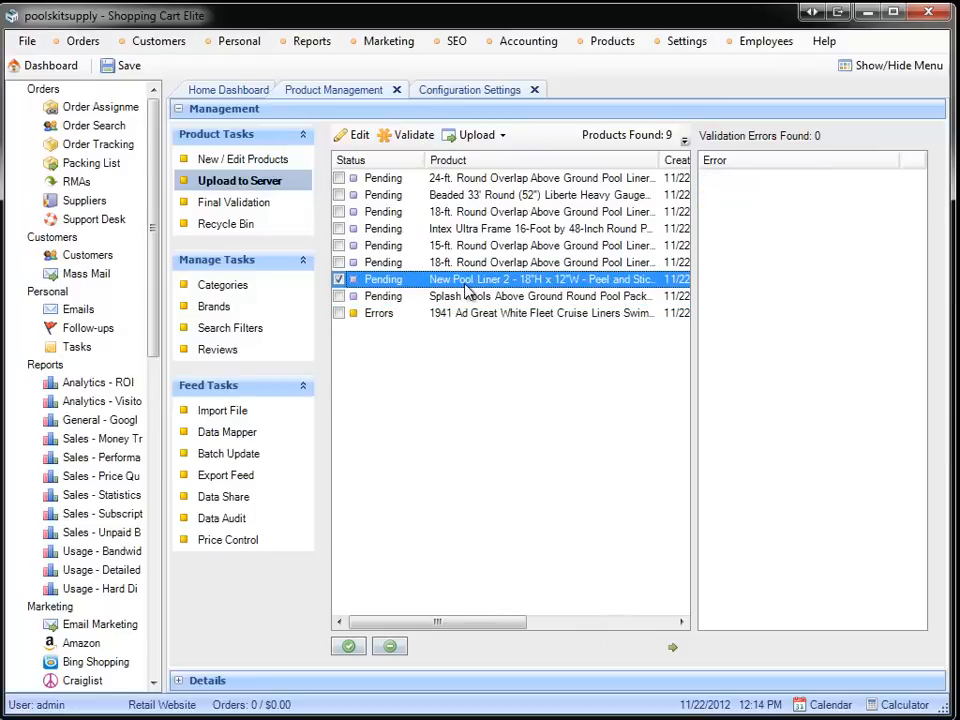
left_click(410, 135)
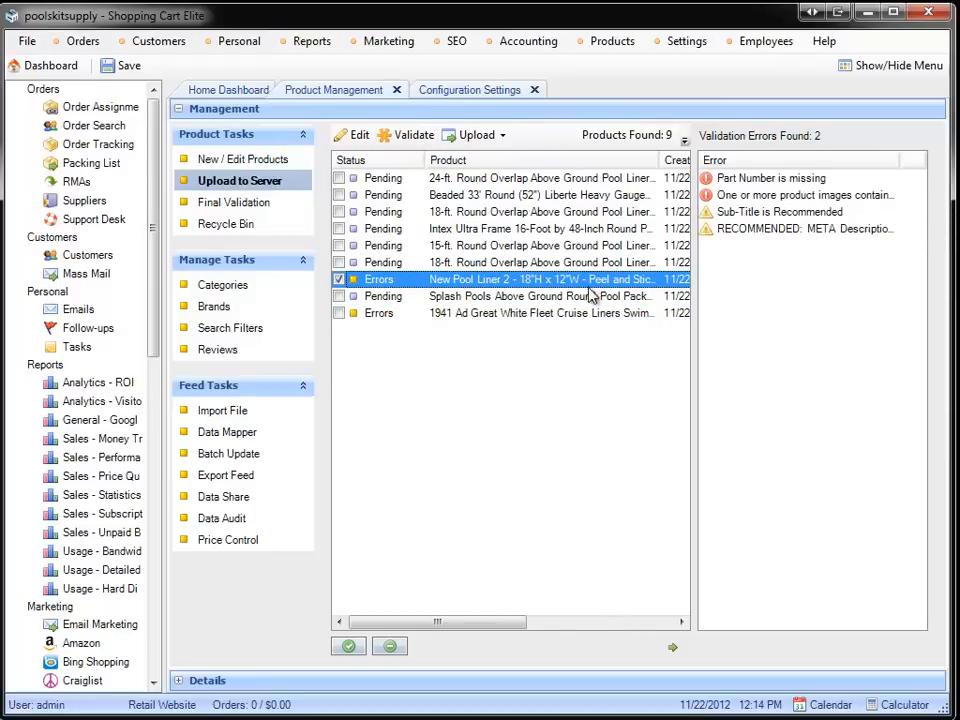
left_click(778, 197)
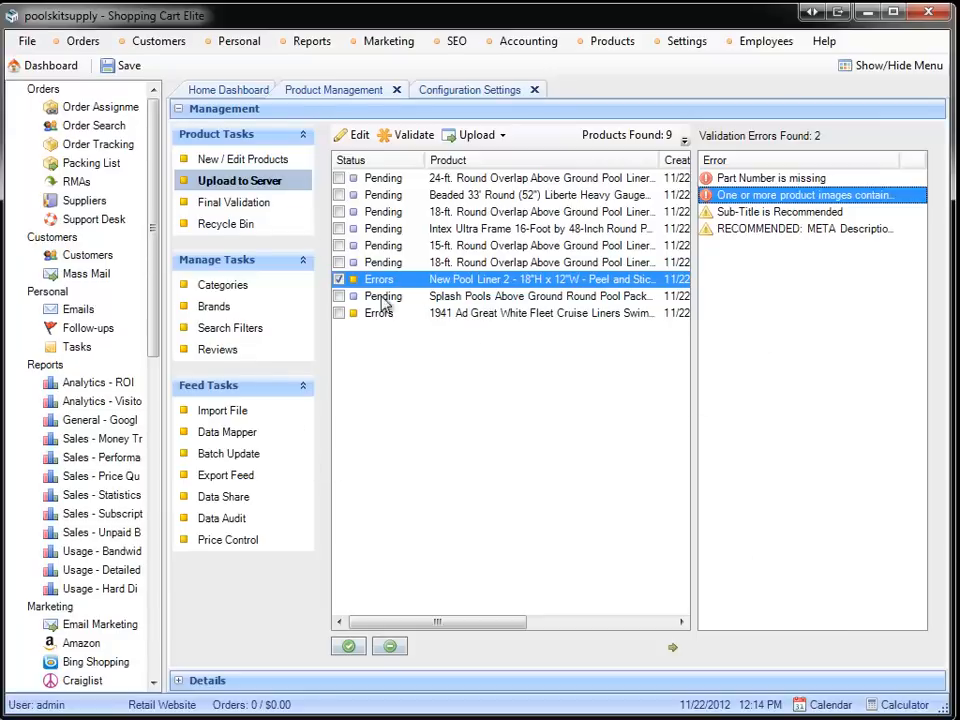
List the store's products in the Vinyl Pool Liners category under Pool Liners and review the whole list.
left_click(275, 163)
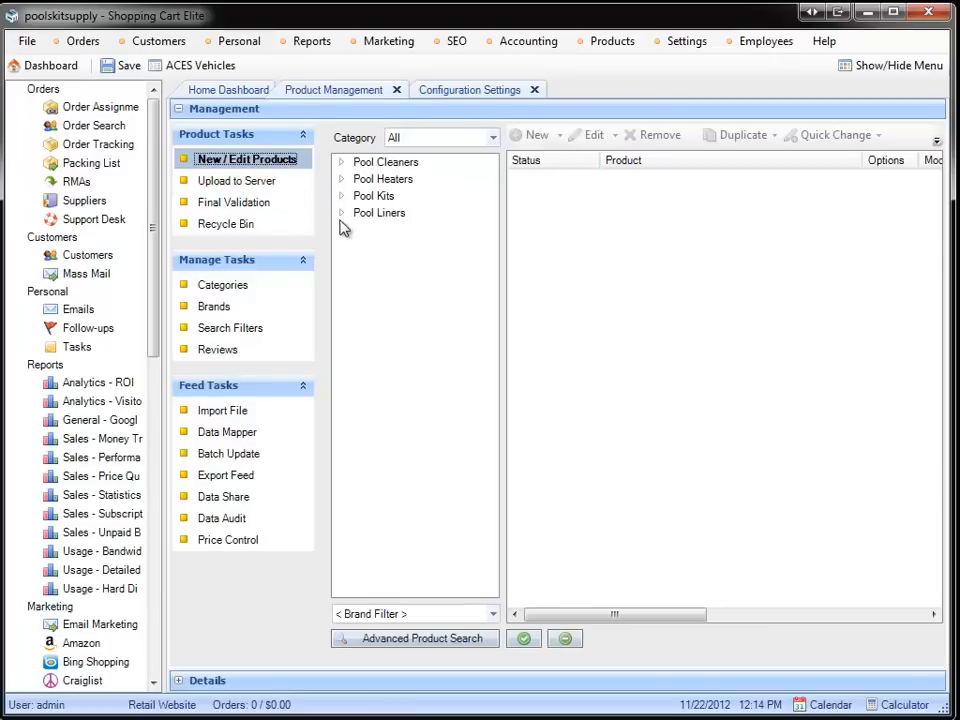
left_click(341, 213)
left_click(383, 229)
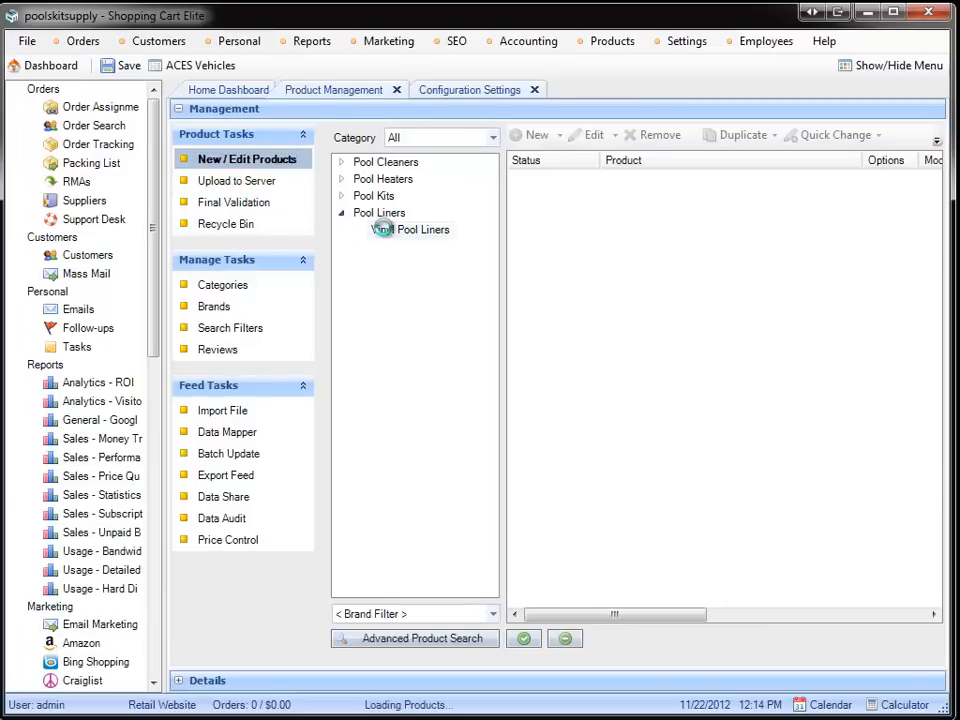
left_click(697, 229)
scroll(742, 474, "down", 9)
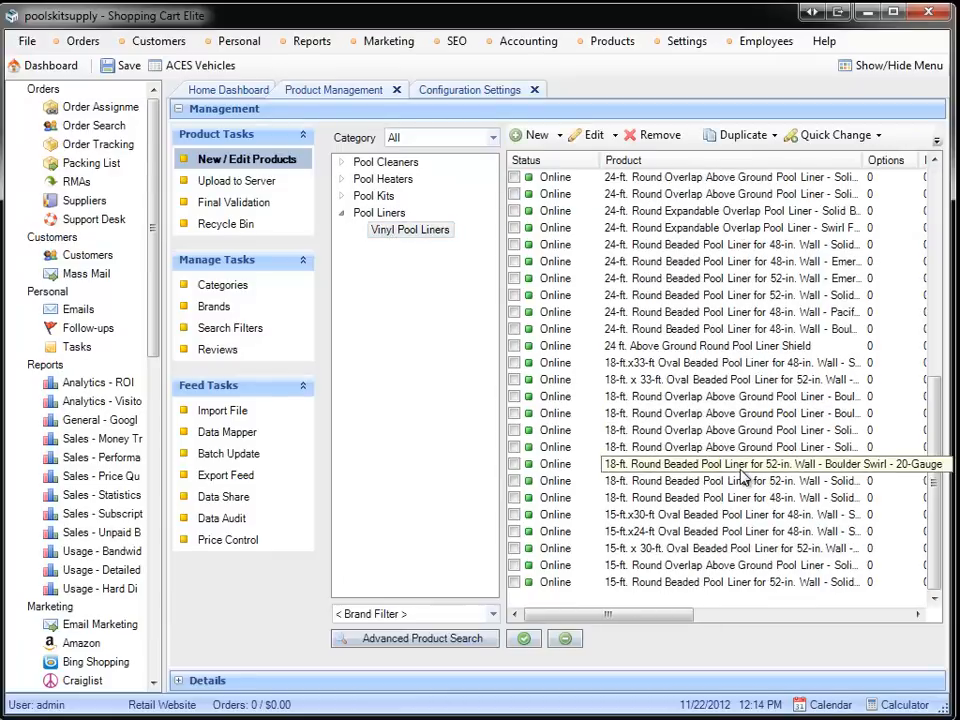
scroll(743, 476, "up", 9)
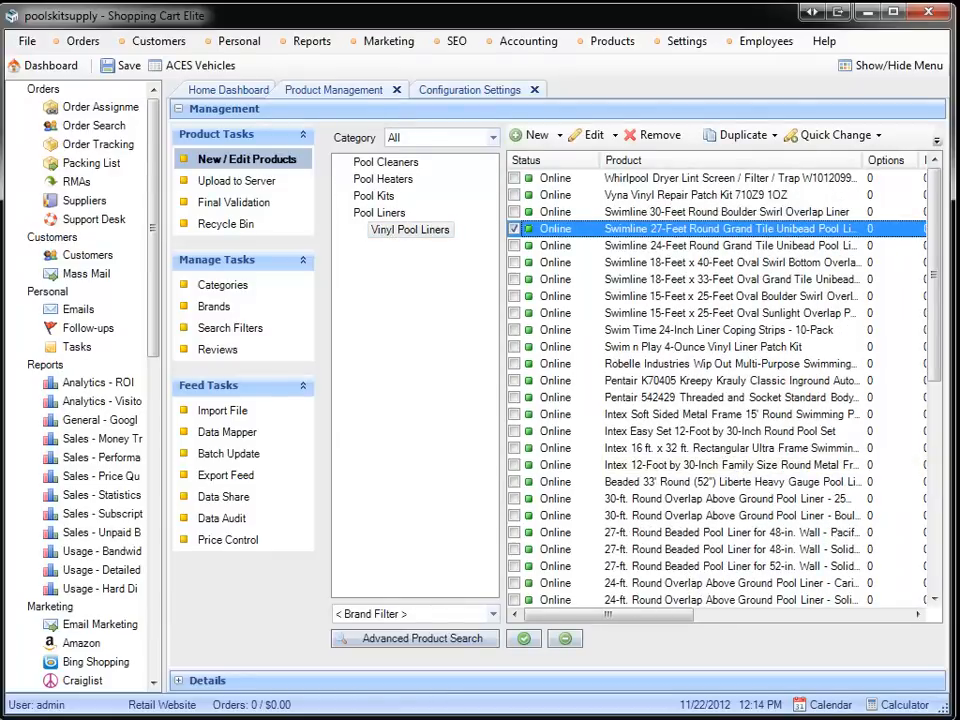
Switch to the poolskitsupply.com storefront in the browser, check the home page's new products and open the Pool Liners category.
key("alt+Tab")
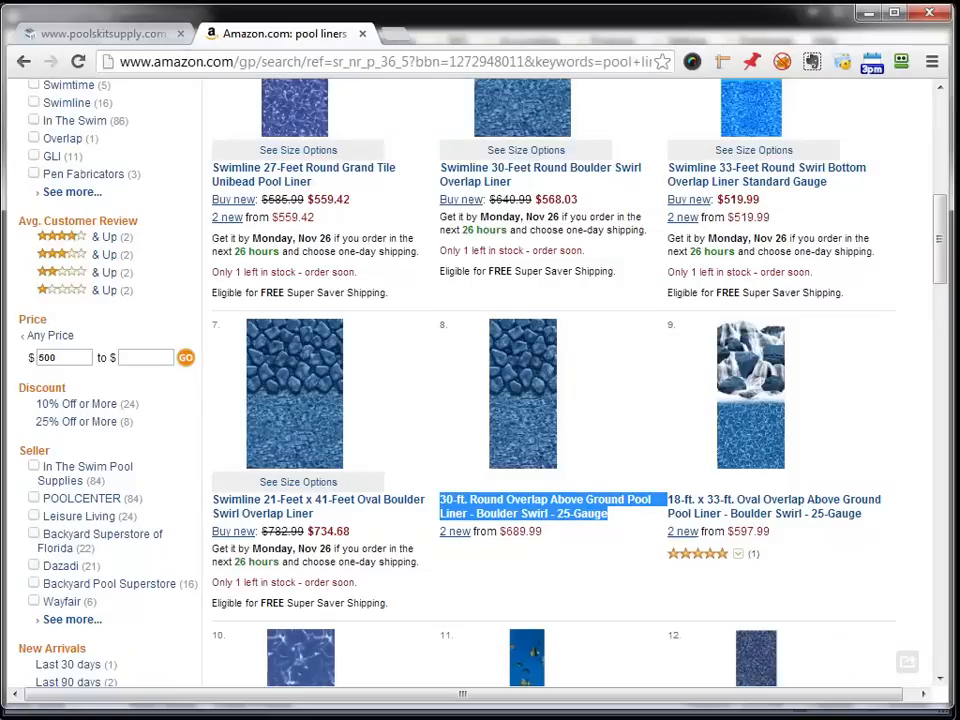
left_click(90, 33)
left_click(77, 222)
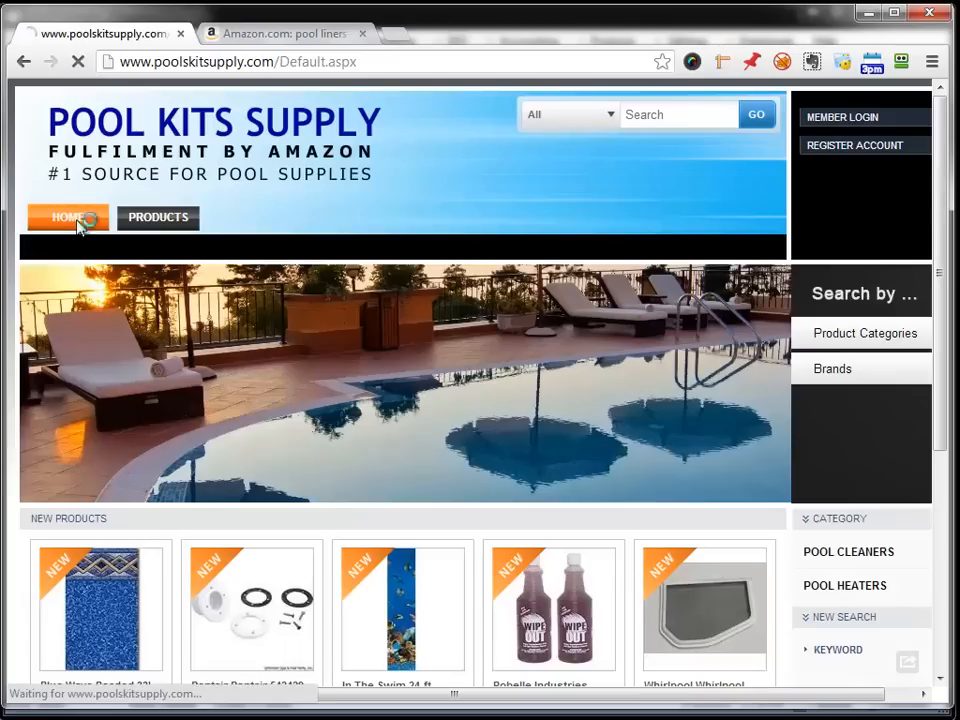
scroll(210, 563, "down", 2)
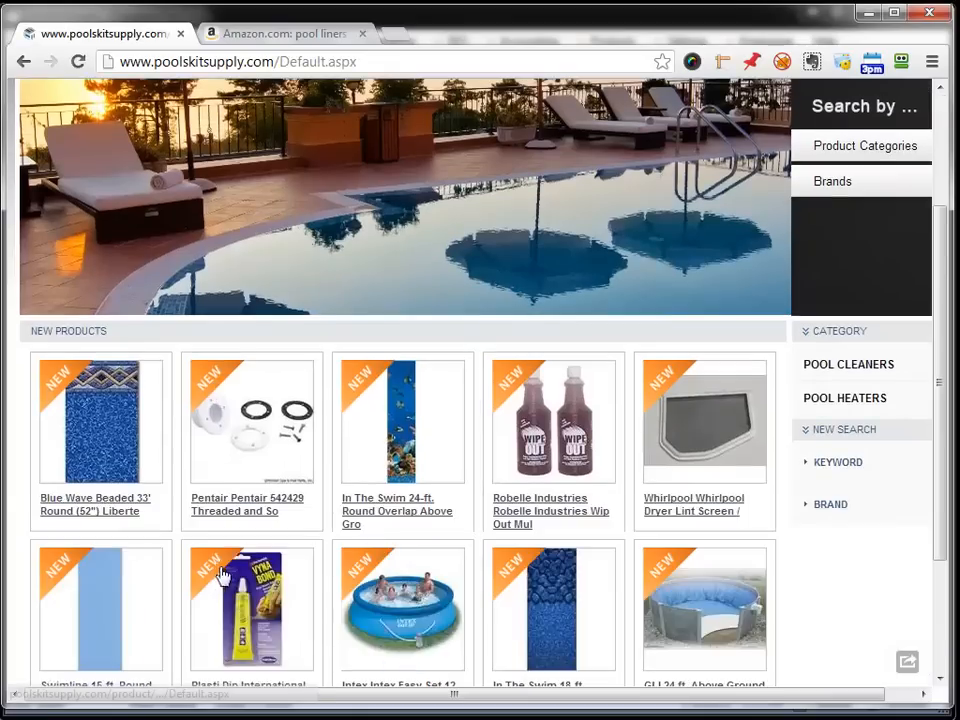
scroll(205, 378, "up", 2)
left_click(168, 219)
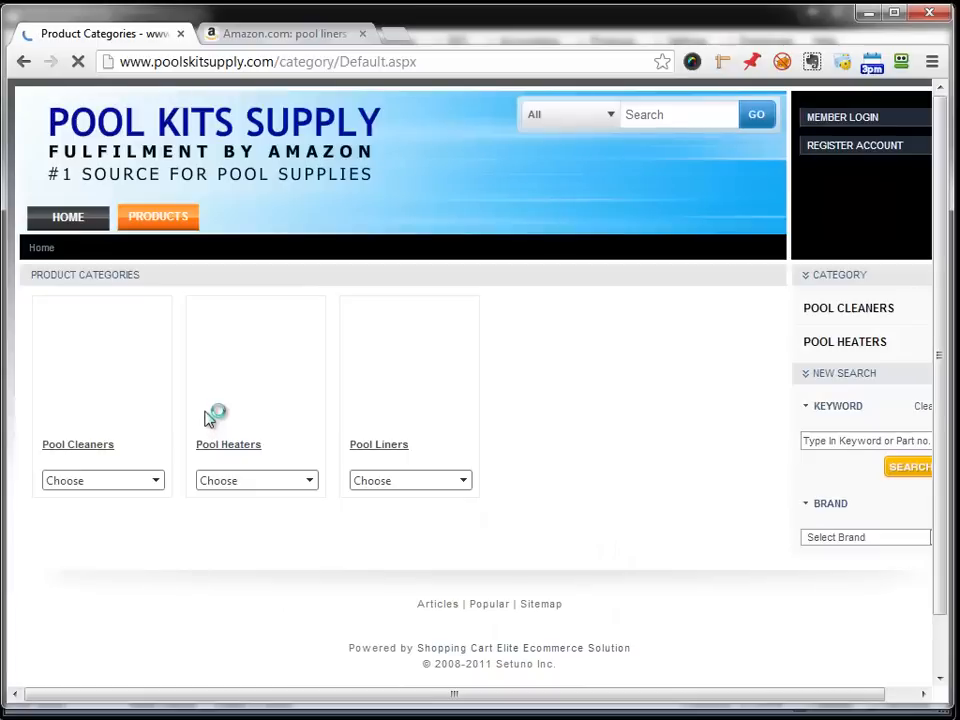
left_click(418, 430)
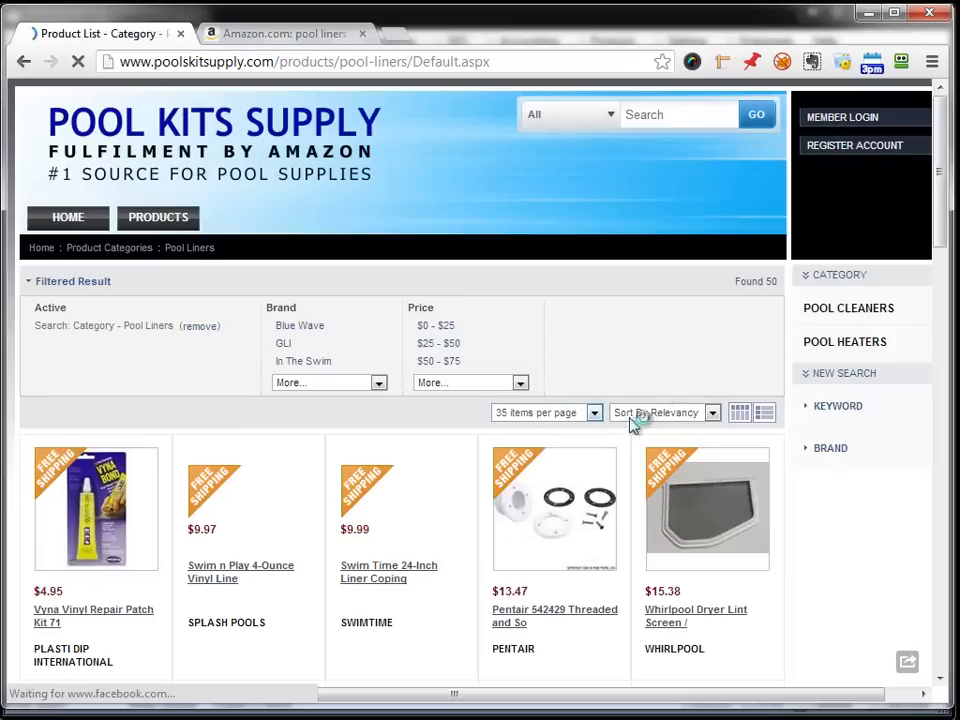
Browse the Pool Liners category listing and open the Beaded 33' Round (52") Liberte product from Blue Wave.
scroll(758, 530, "down", 15)
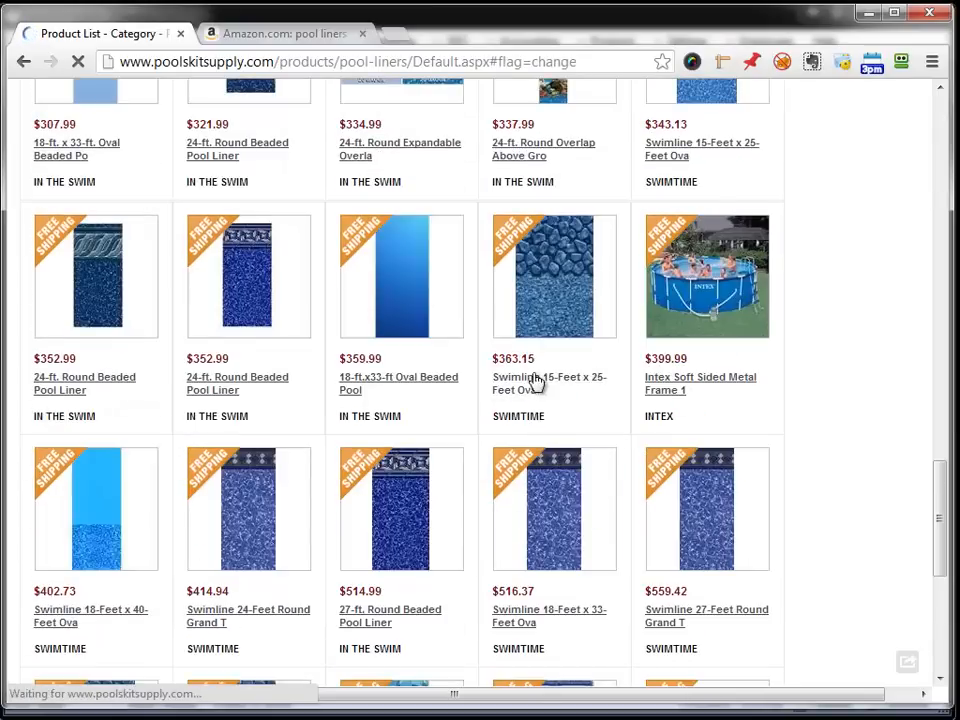
scroll(587, 493, "down", 2)
scroll(594, 437, "down", 2)
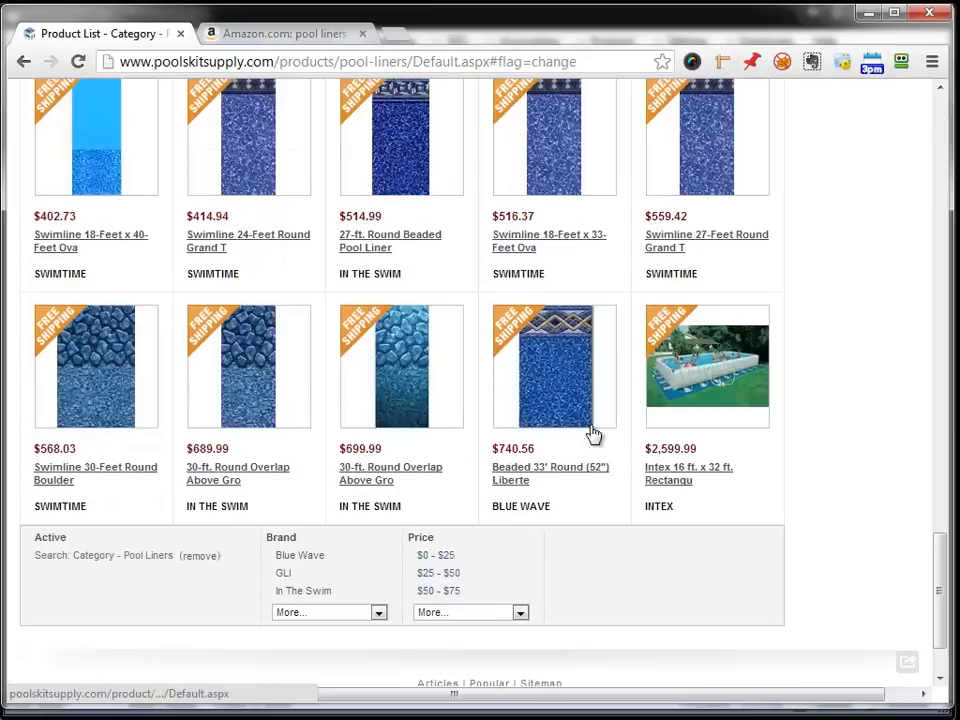
left_click(561, 478)
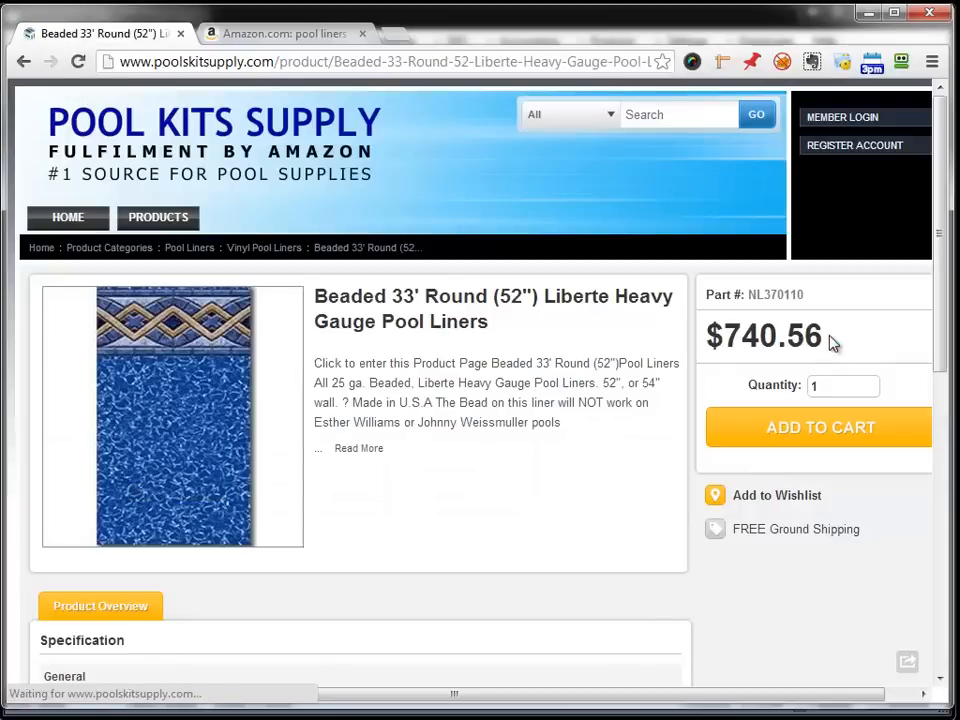
Review the Liberte liner's specification and description, and add one to the cart to reach the Amazon confirmation page.
scroll(826, 359, "down", 4)
scroll(826, 359, "down", 2)
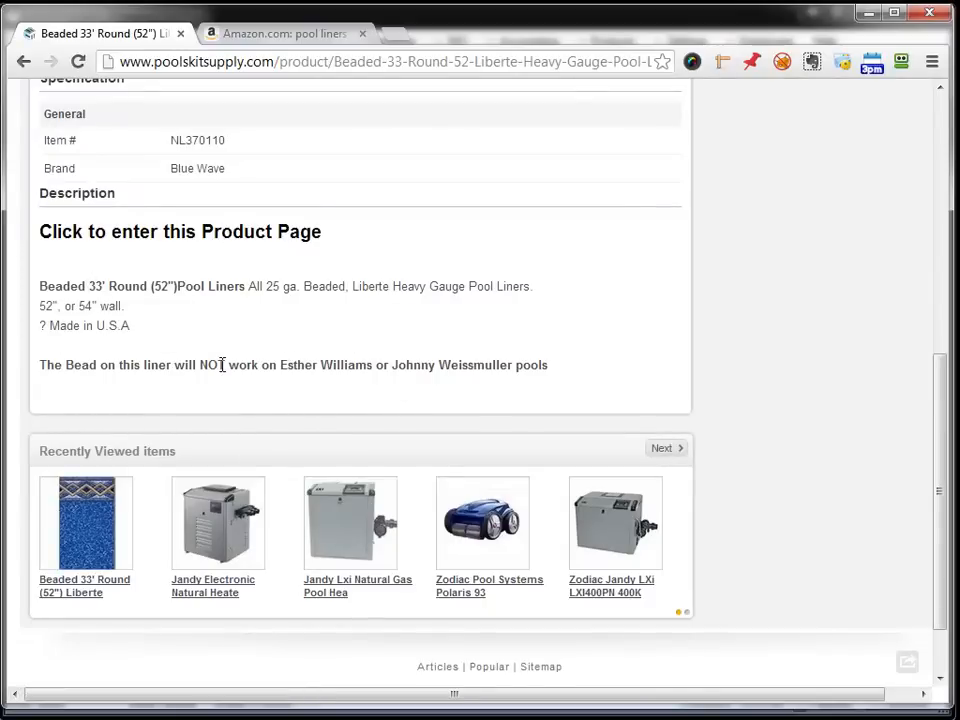
scroll(222, 364, "up", 6)
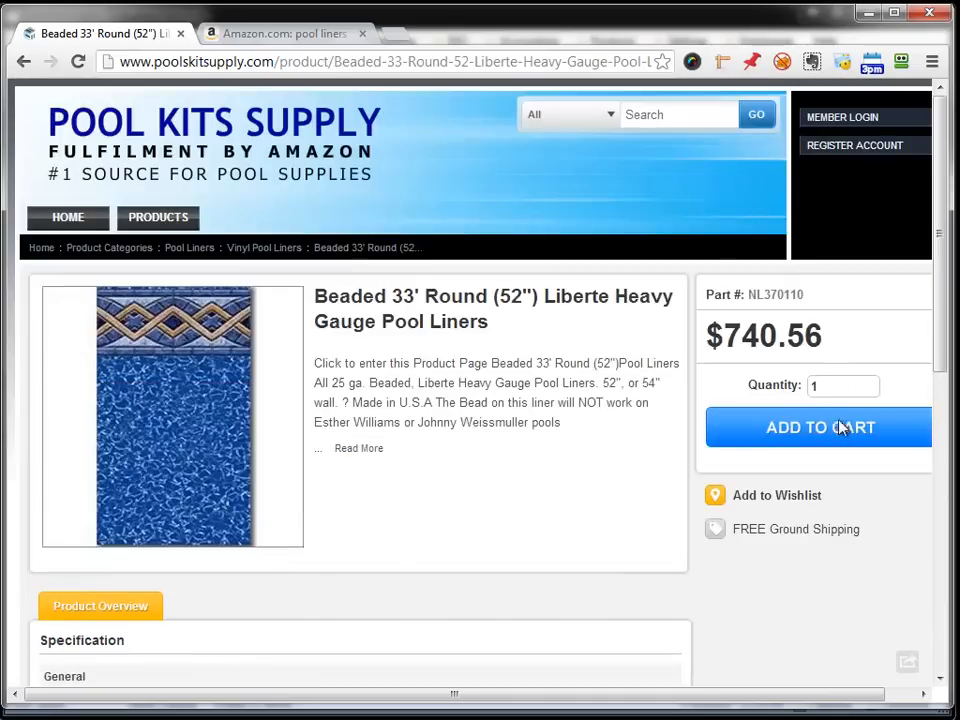
left_click(840, 427)
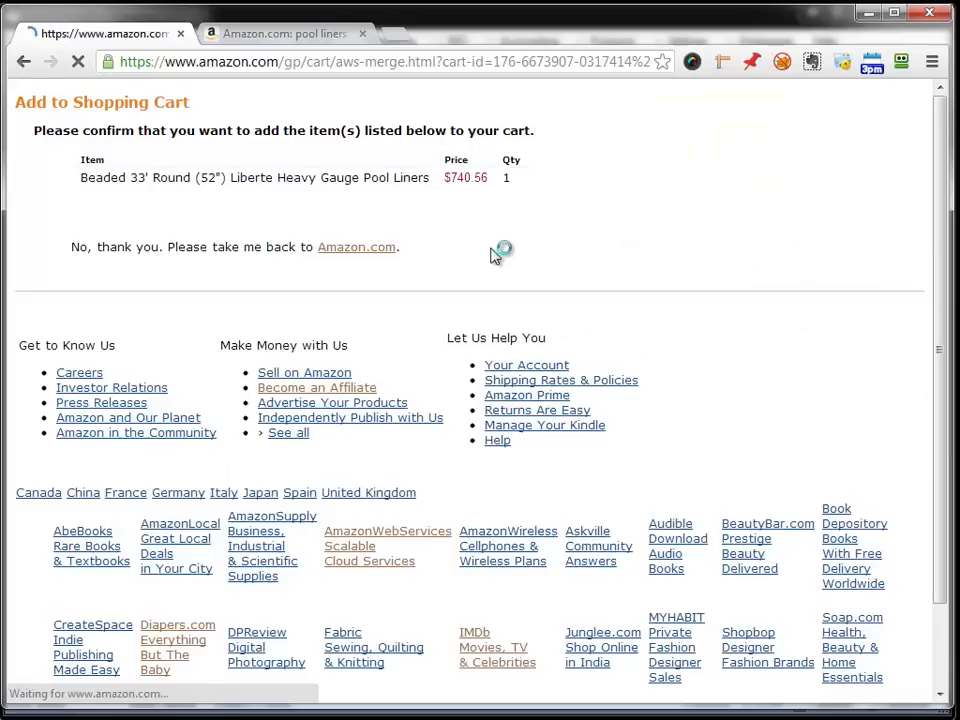